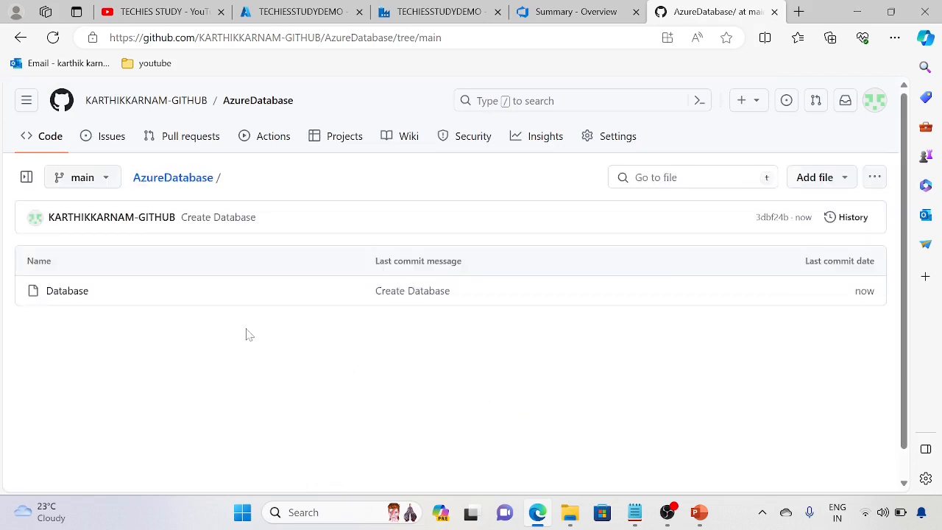
Open the main page of the AzureDatabase repository and copy its HTTPS clone URL.
left_click(25, 103)
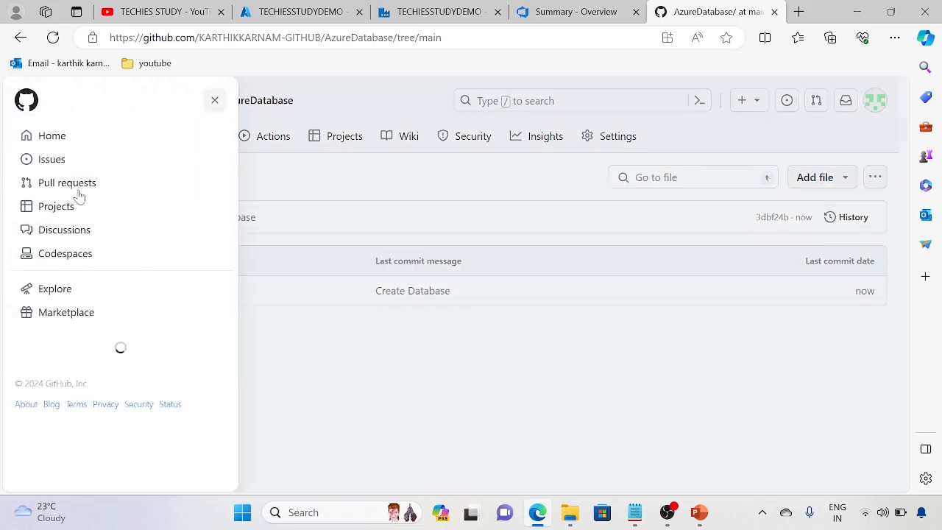
left_click(94, 417)
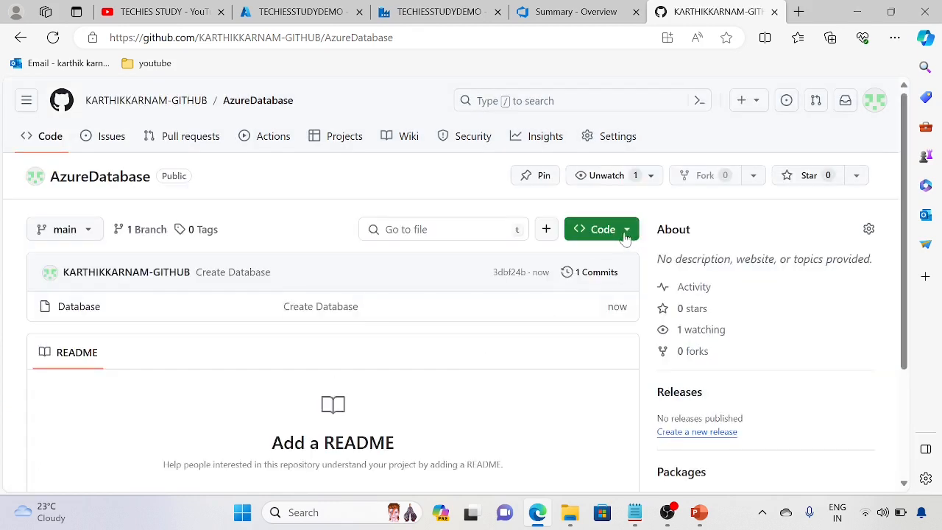
left_click(625, 237)
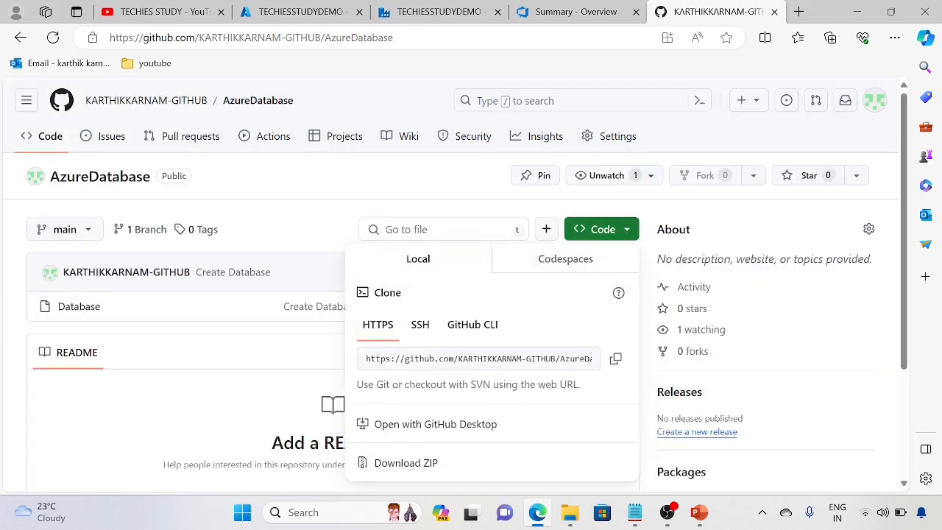
left_click(615, 361)
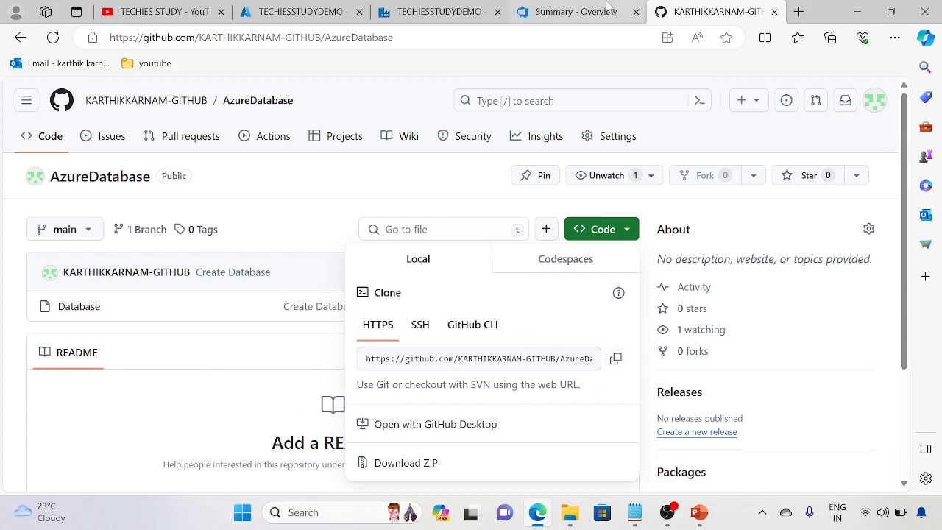
Switch to the AzuredataFctoryProj project in Azure DevOps and import the copied clone URL as Git repository AzureDatabase.git.
left_click(568, 7)
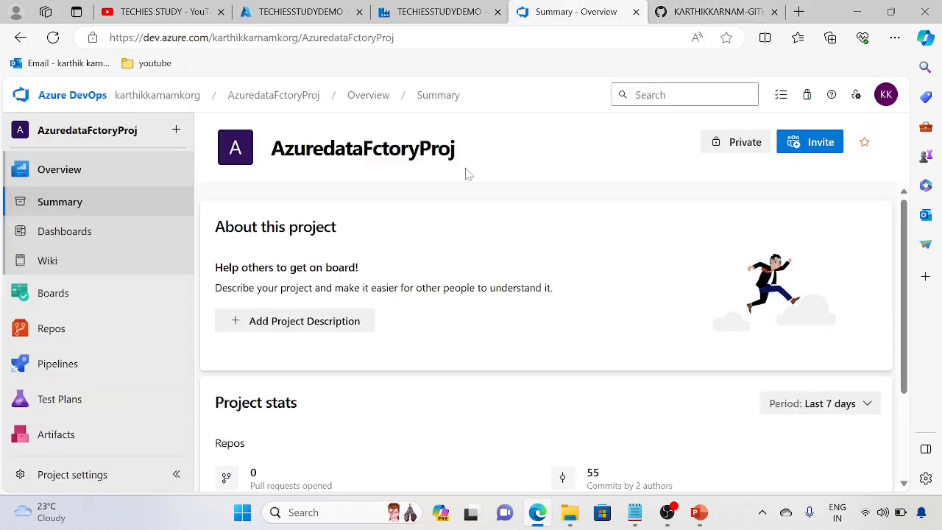
left_click(53, 328)
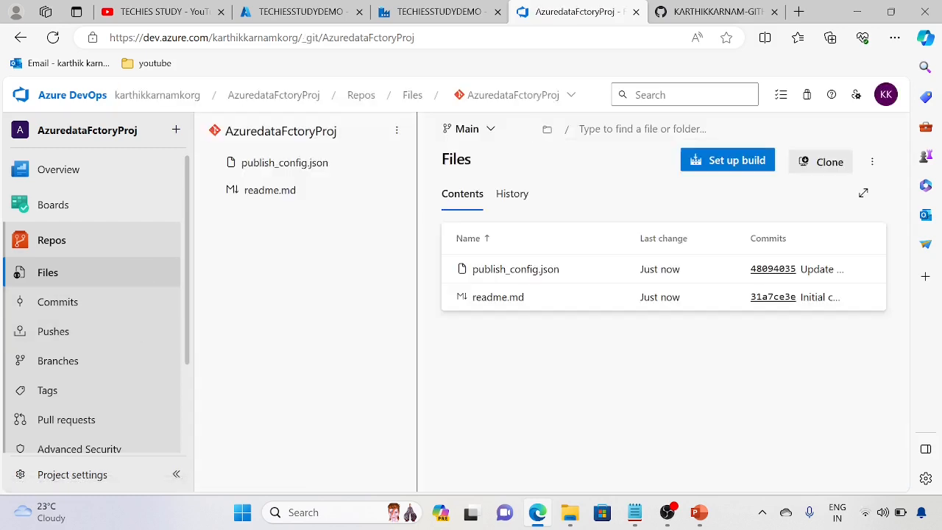
left_click(571, 95)
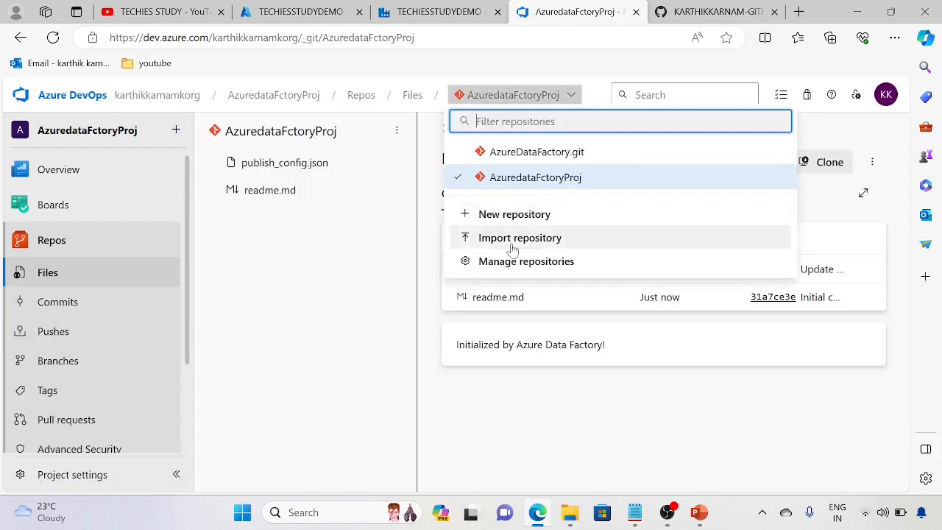
left_click(545, 247)
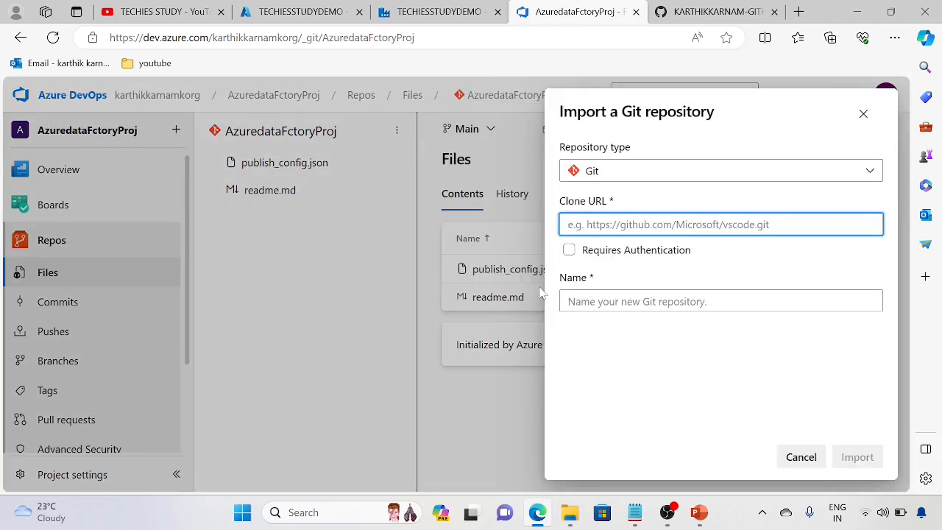
right_click(583, 221)
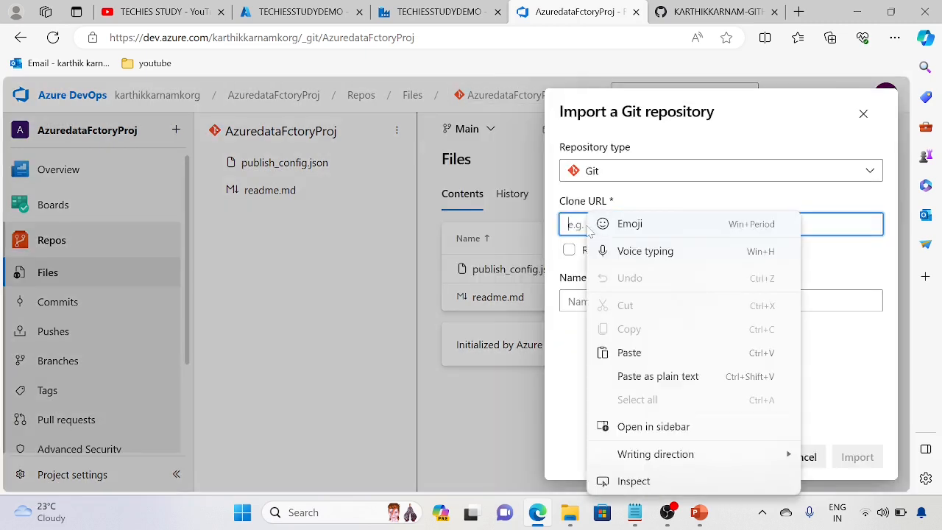
left_click(631, 357)
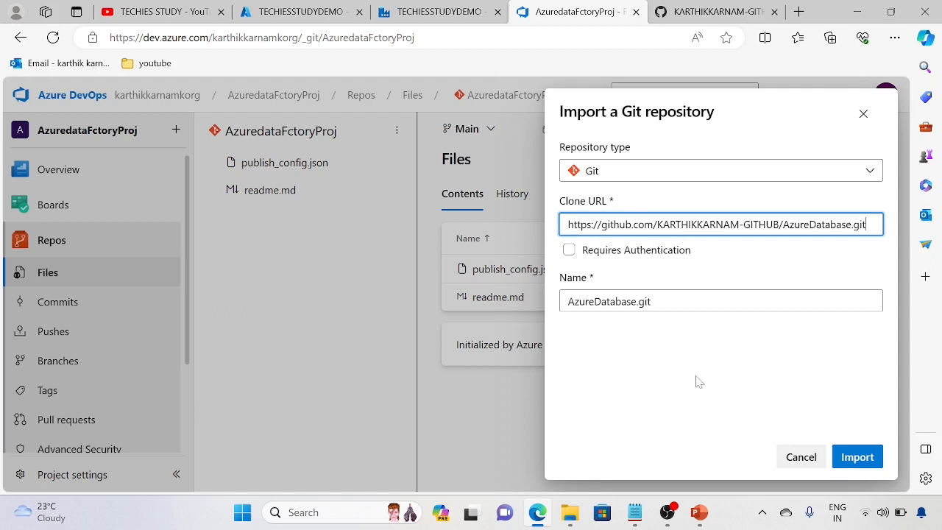
left_click(858, 457)
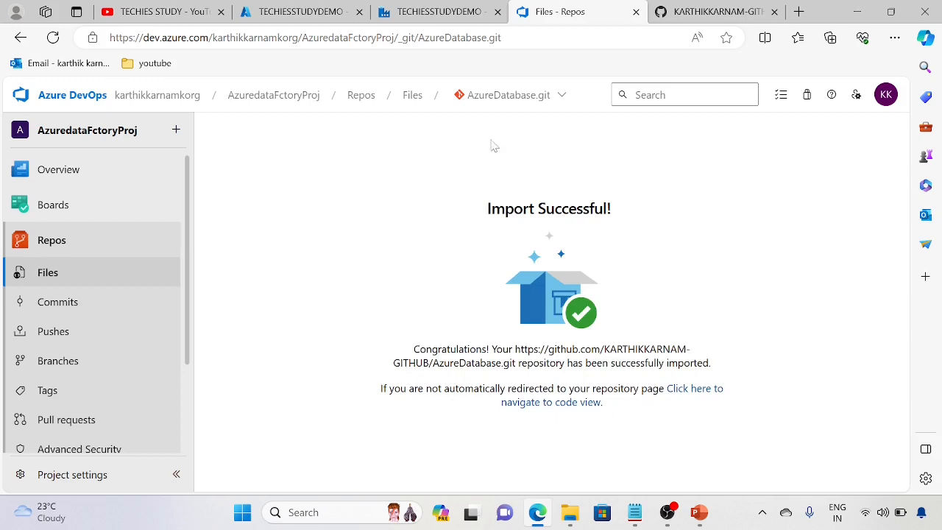
Start another Git repository import with the copied clone URL, requiring authentication and filling in the username and password/PAT.
left_click(561, 96)
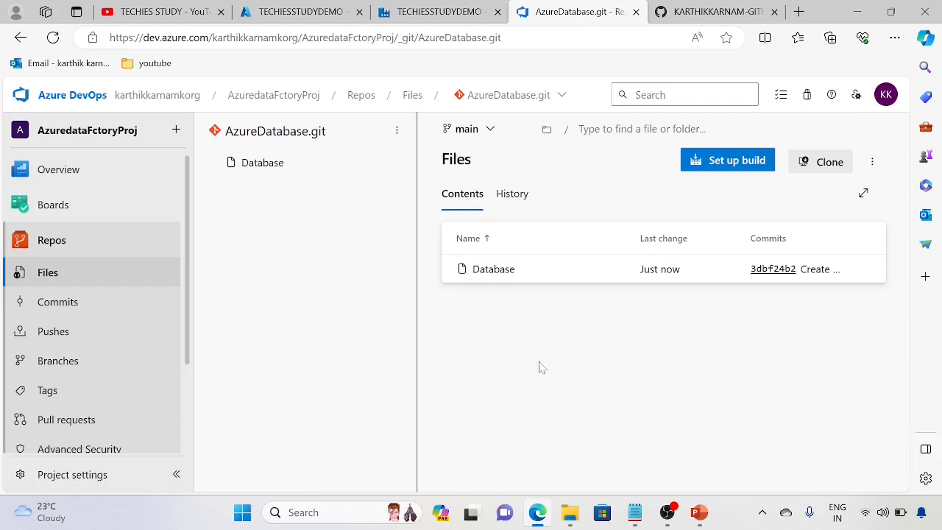
left_click(558, 99)
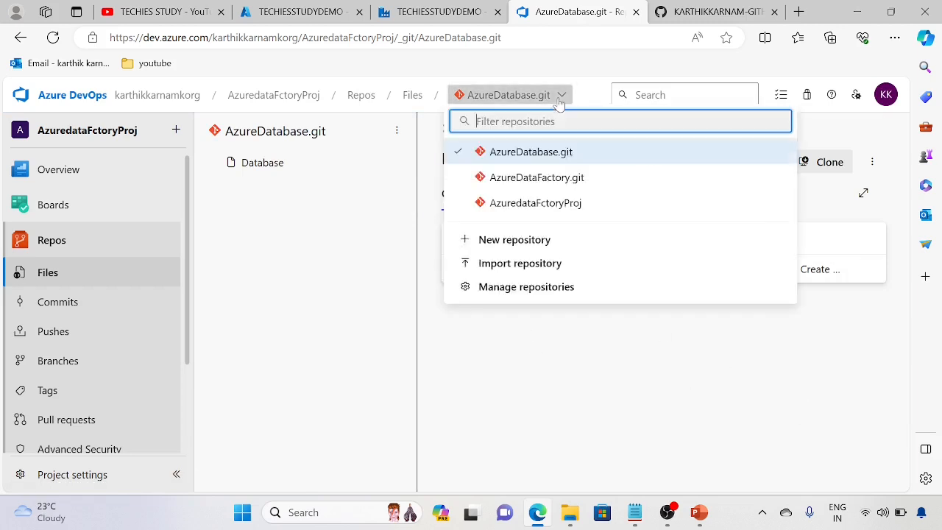
left_click(515, 267)
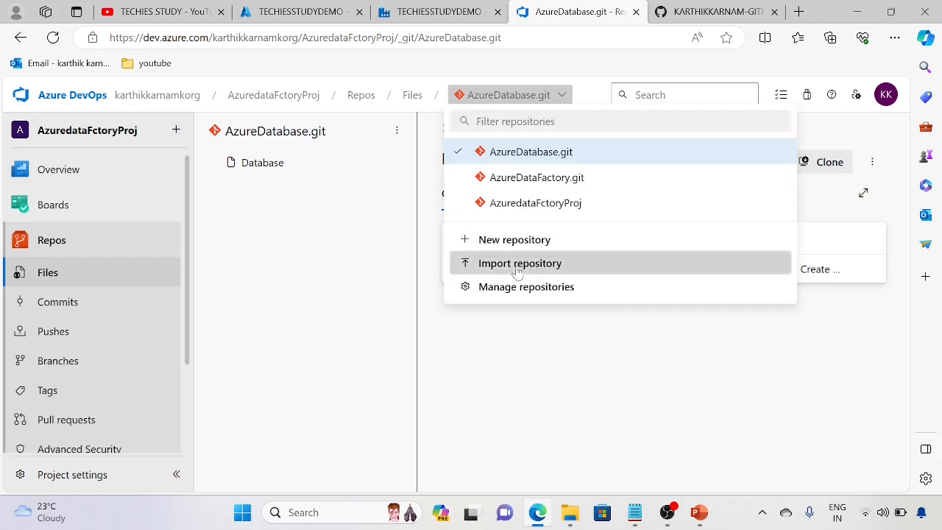
right_click(633, 224)
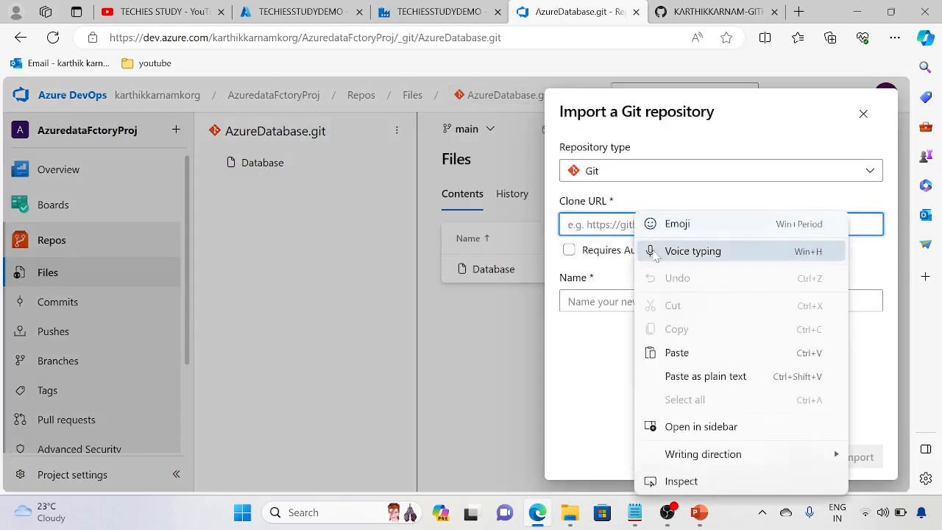
left_click(677, 351)
left_click(569, 249)
left_click(611, 300)
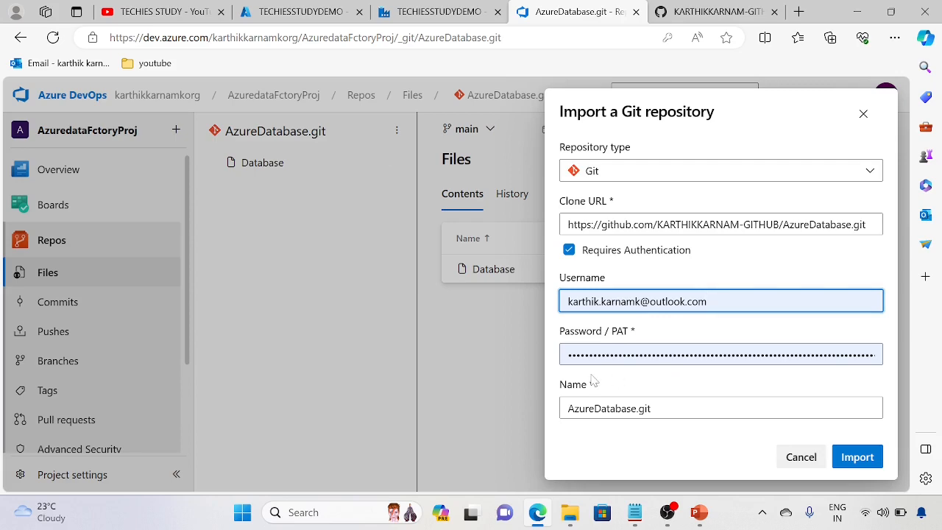
Switch to GitHub and start a new fine-grained personal access token in the developer settings.
left_click(710, 12)
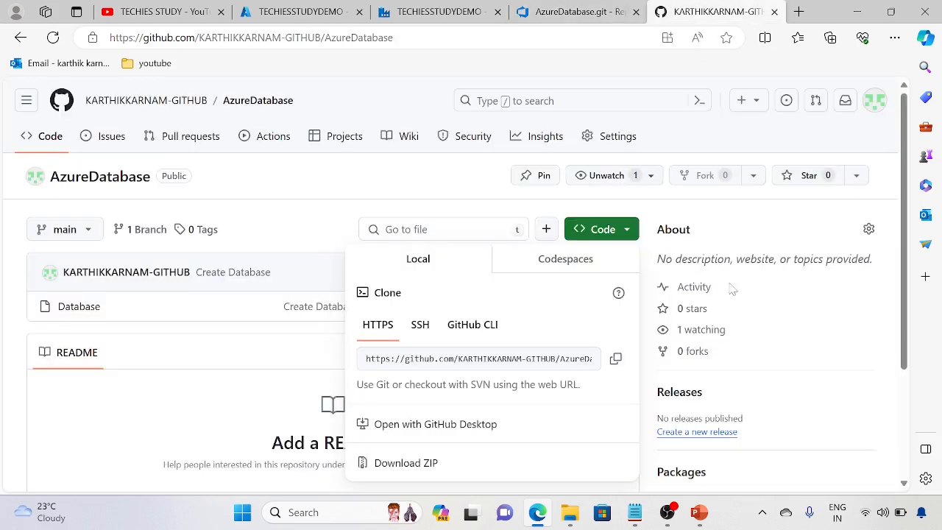
left_click(874, 103)
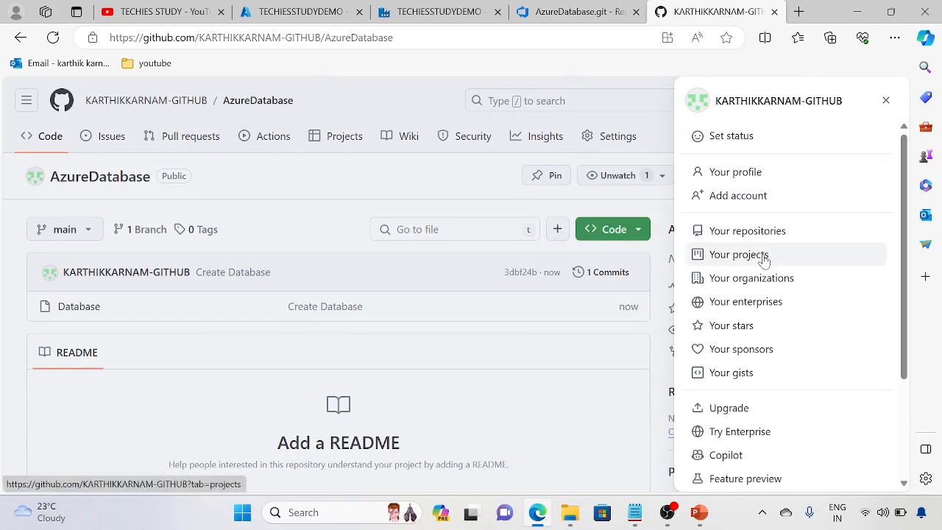
left_click(758, 287)
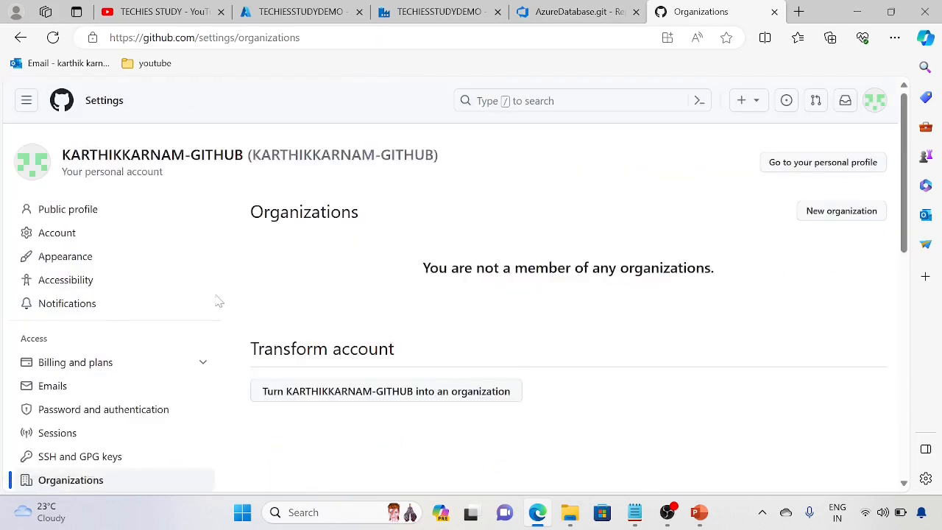
scroll(195, 340, "down", 7)
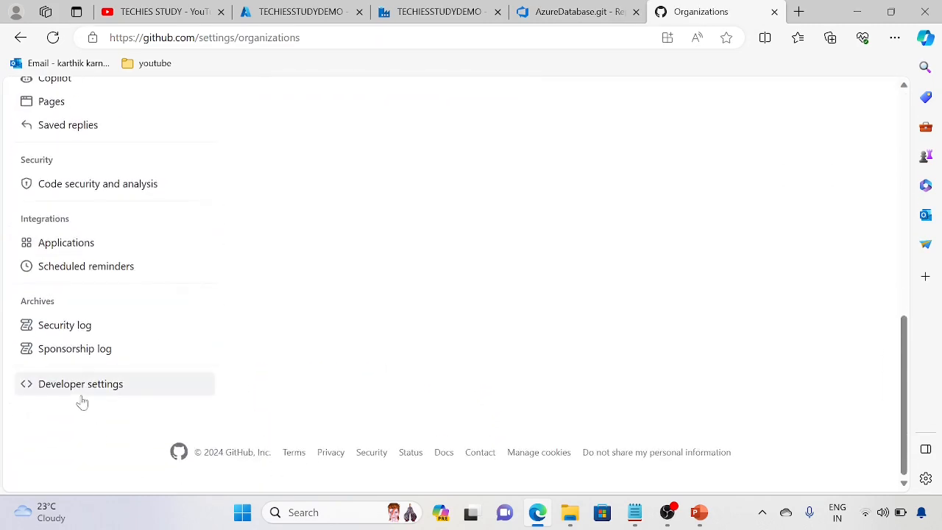
left_click(82, 400)
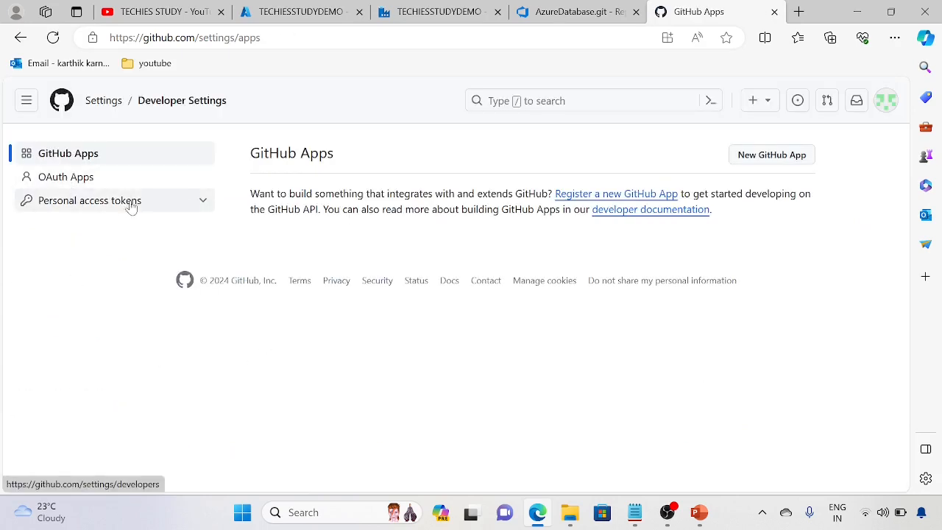
left_click(190, 210)
left_click(58, 228)
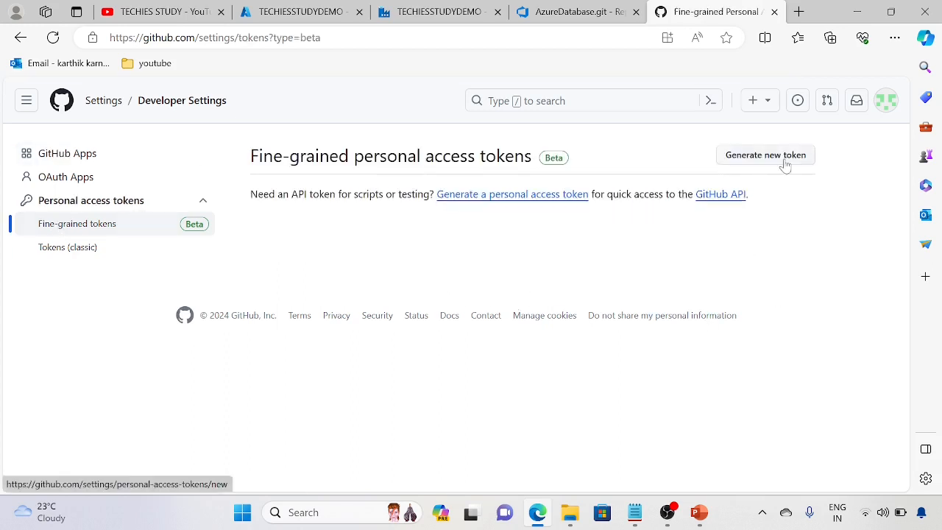
left_click(785, 163)
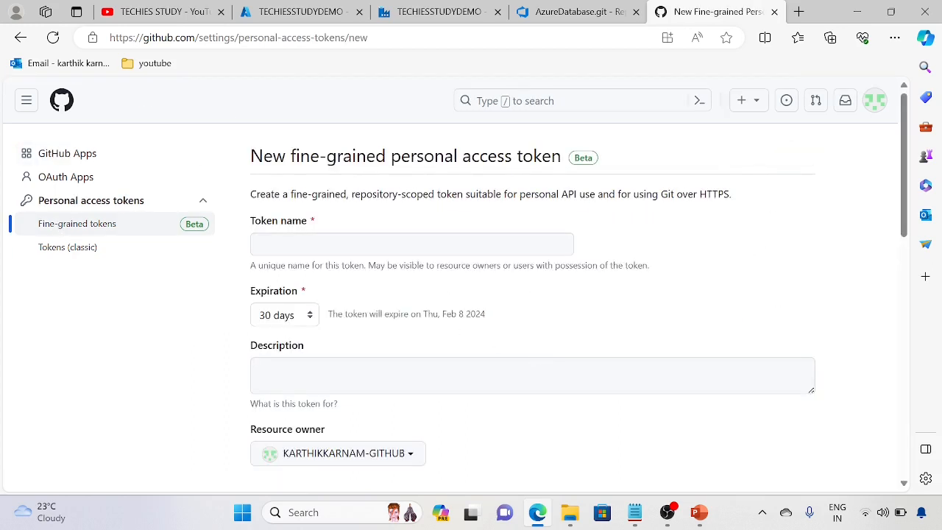
Name the token adftoken and check the expiration options, leaving 30 days selected.
left_click(361, 250)
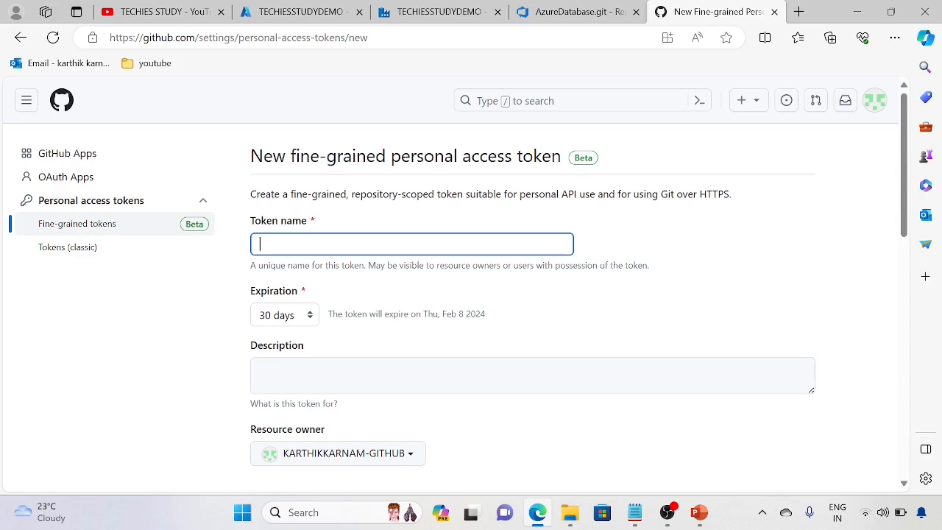
type("adftoken")
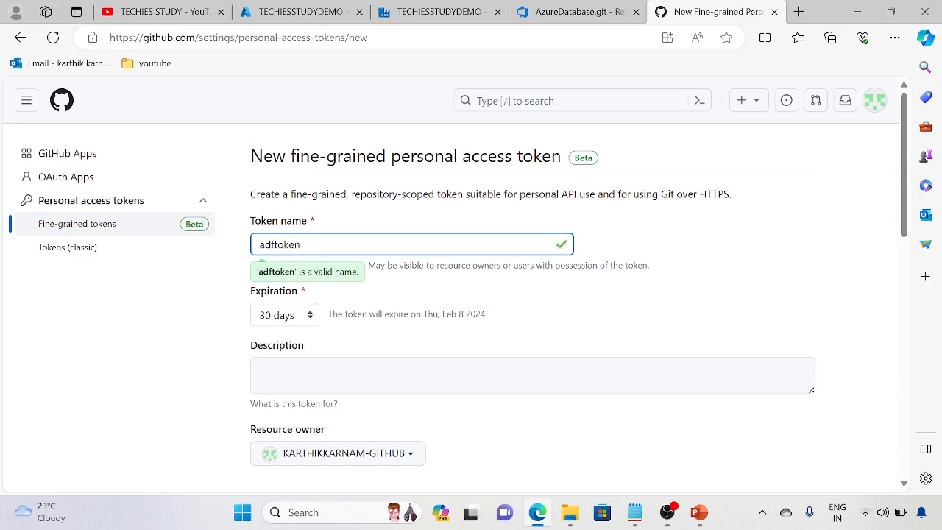
scroll(395, 299, "down", 2)
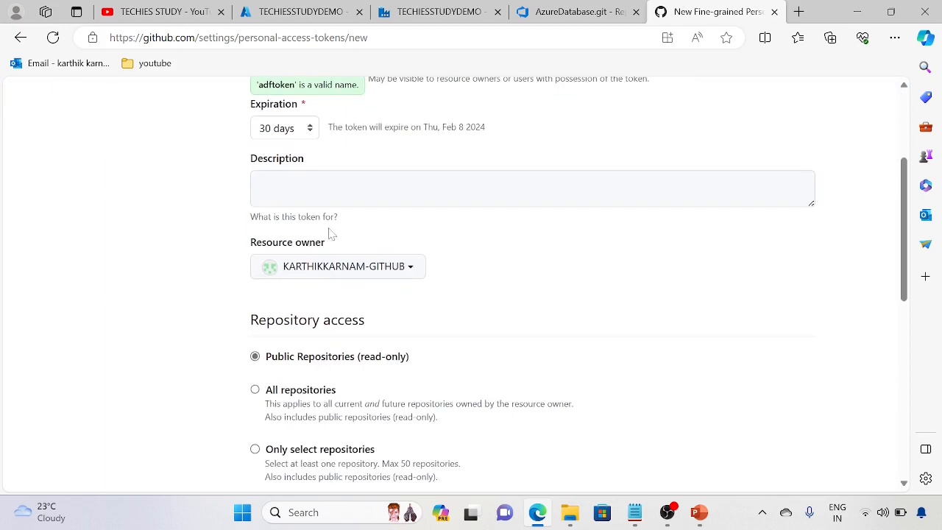
left_click(284, 133)
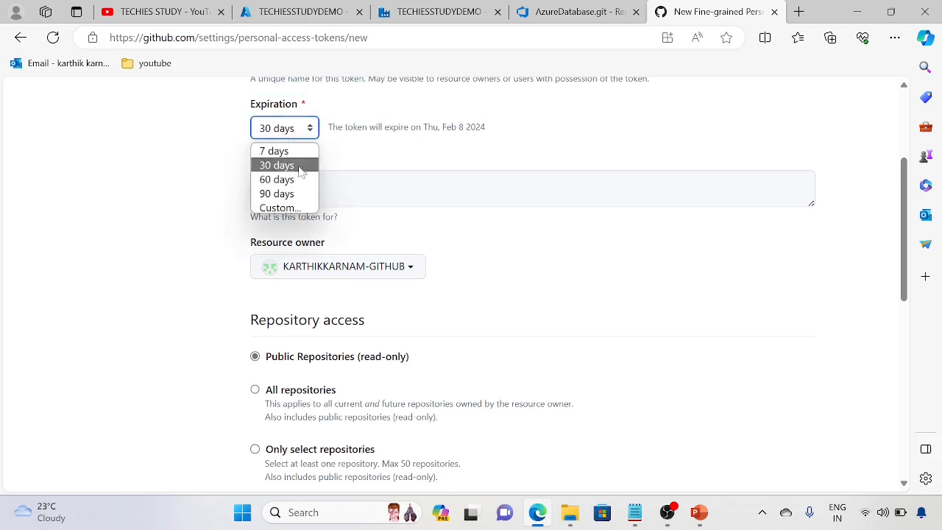
left_click(445, 144)
scroll(475, 280, "up", 1)
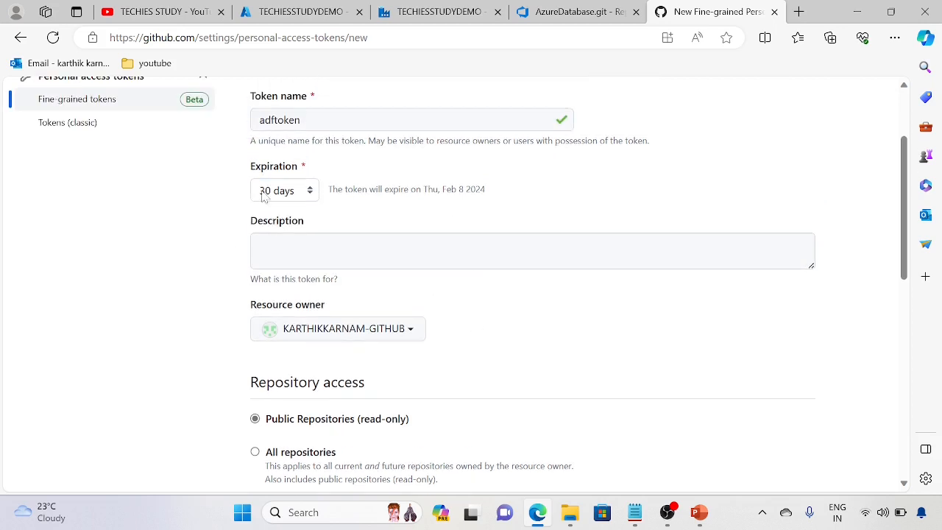
Give the token access to all repositories and look over the permissions overview.
scroll(266, 236, "down", 3)
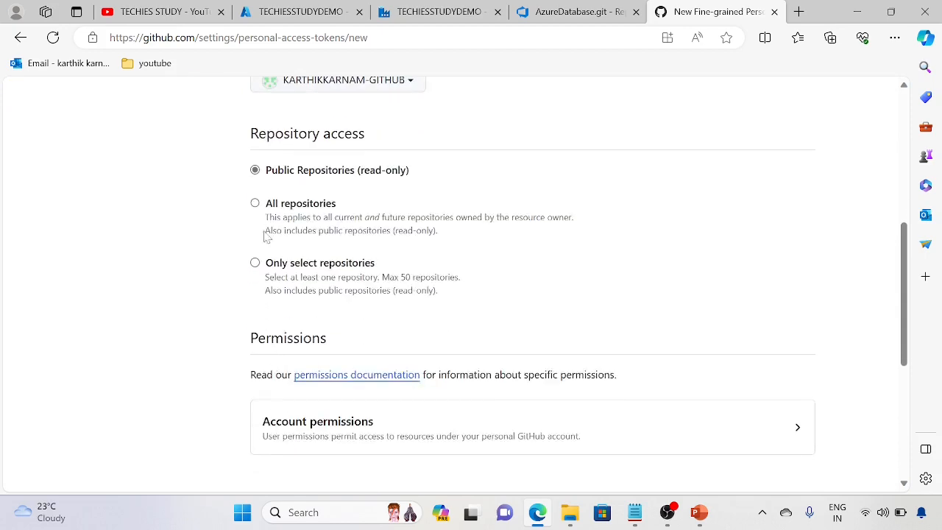
left_click(254, 203)
scroll(553, 309, "down", 1)
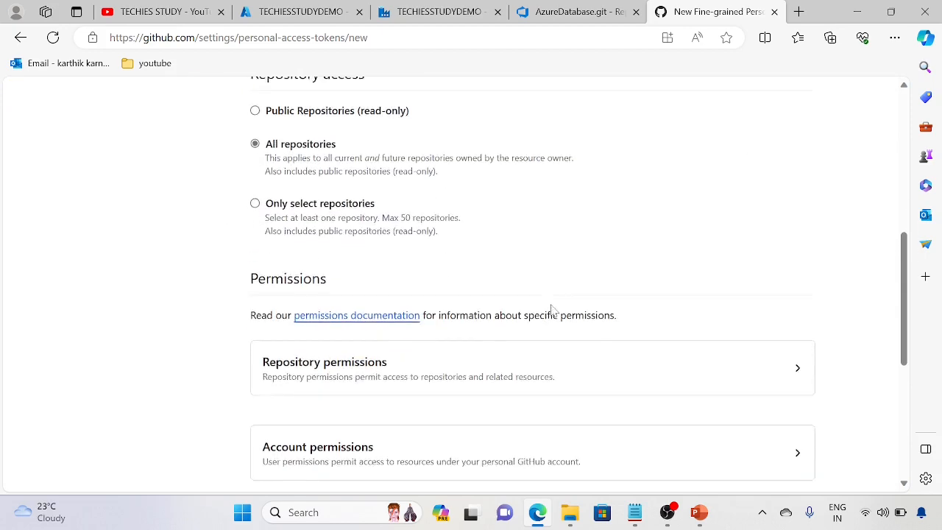
scroll(435, 400, "down", 5)
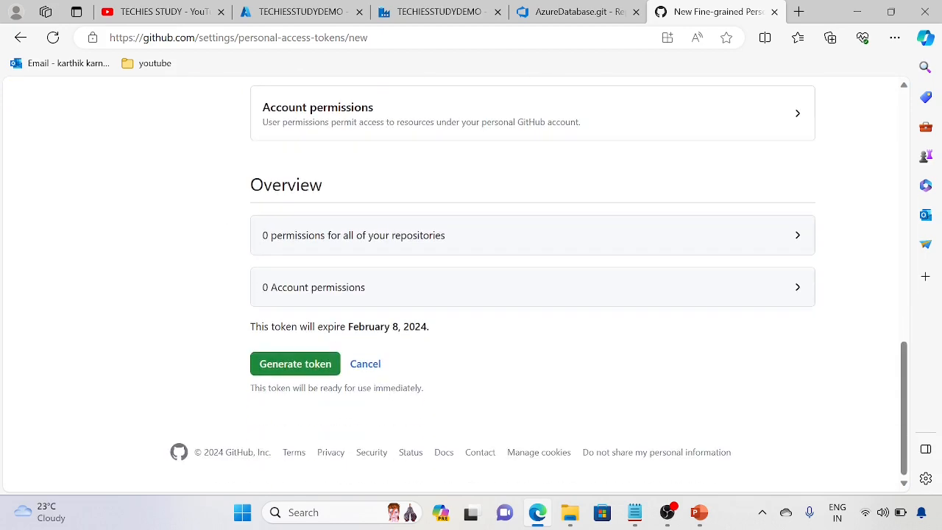
Expand the token's repository permissions and grant it access to Contents.
scroll(385, 393, "up", 3)
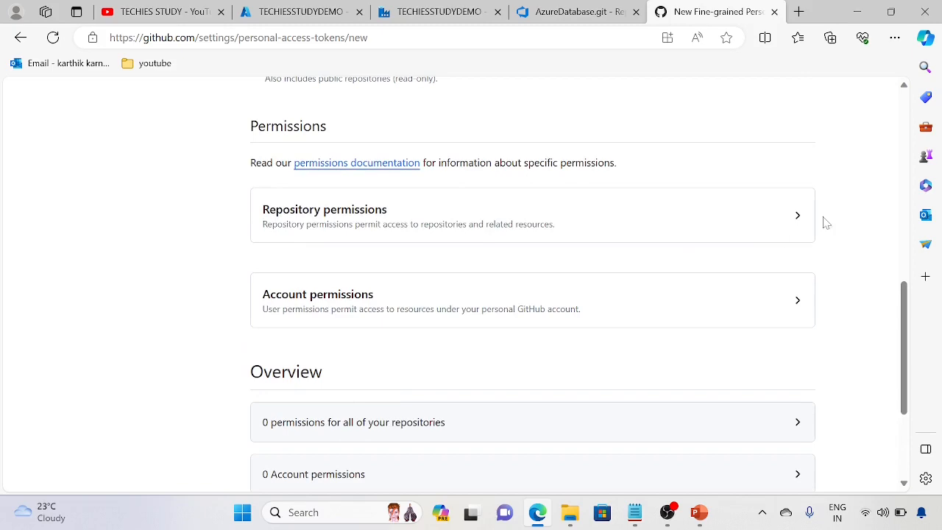
left_click(798, 215)
scroll(612, 300, "down", 1)
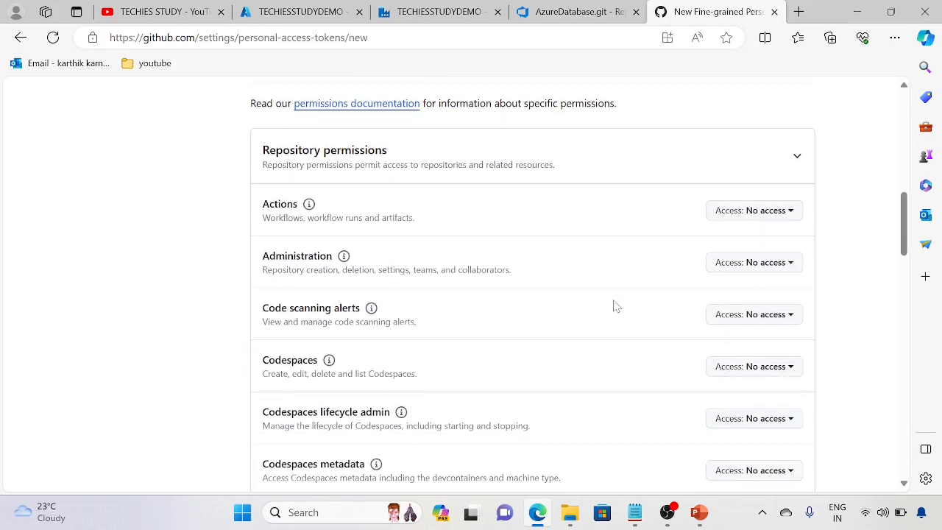
scroll(475, 330, "down", 3)
scroll(475, 331, "down", 1)
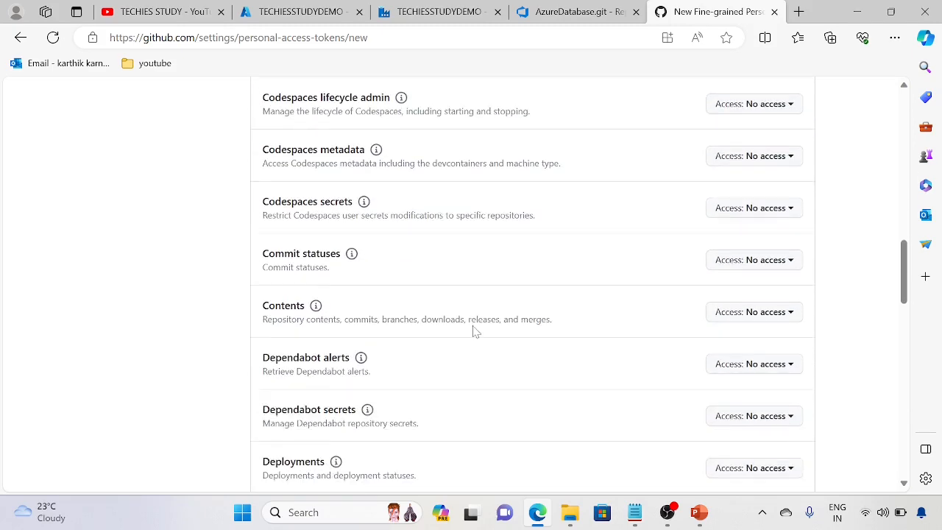
left_click(798, 318)
left_click(641, 385)
Generate the token, copy its value, and open the adftoken details from the fine-grained tokens list.
scroll(861, 351, "down", 3)
scroll(862, 351, "down", 8)
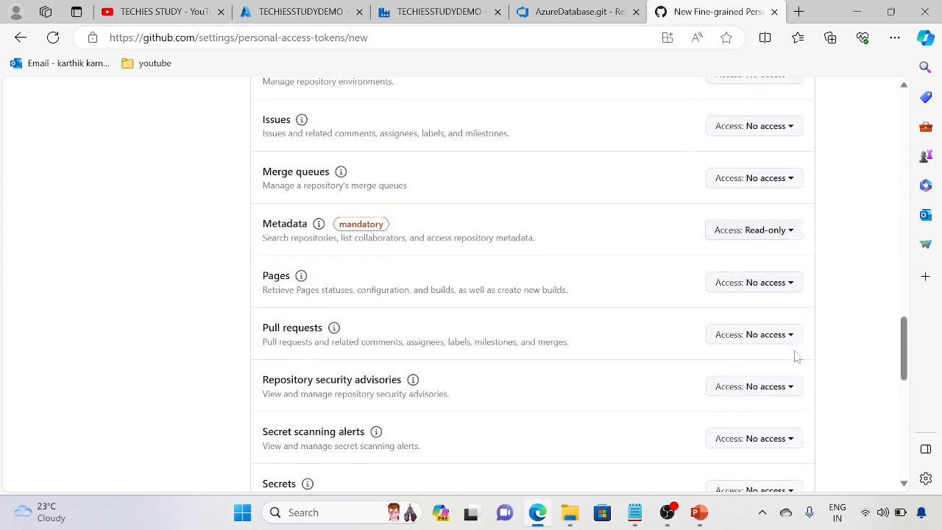
scroll(278, 419, "down", 4)
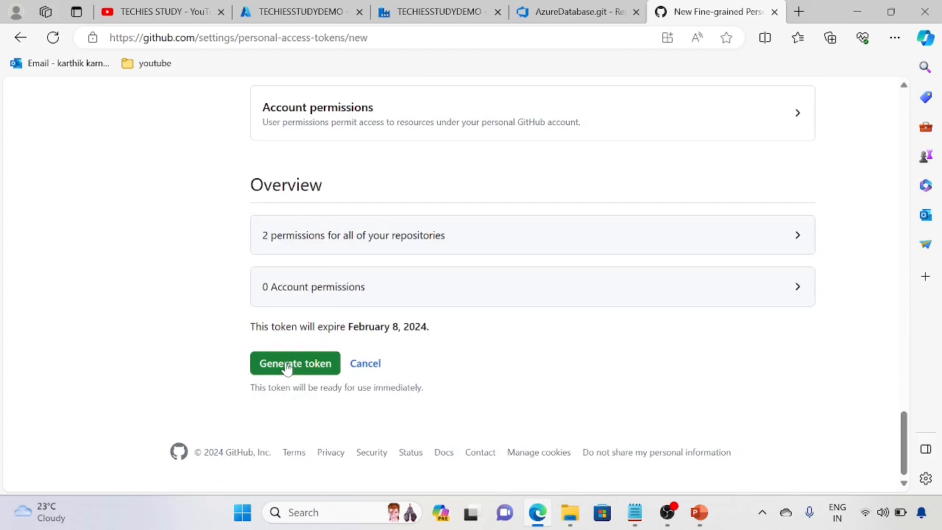
left_click(293, 370)
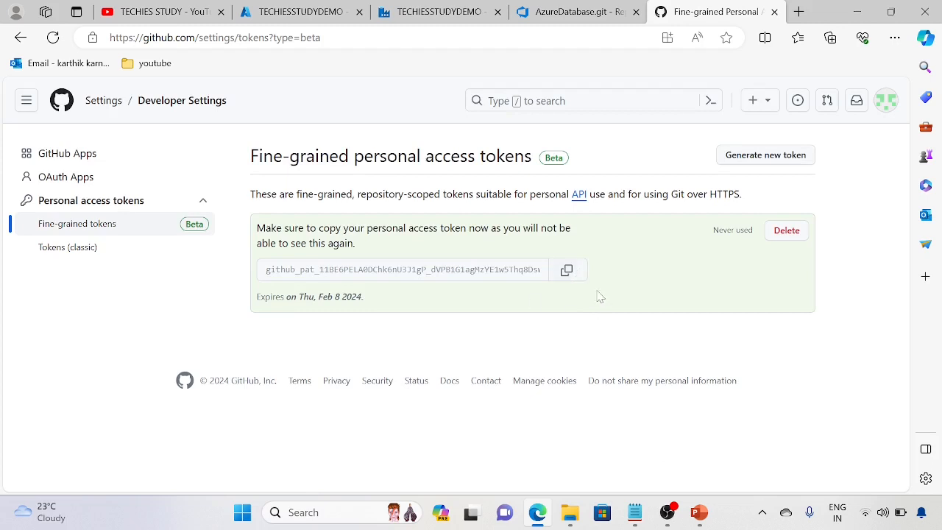
left_click(566, 270)
left_click(70, 225)
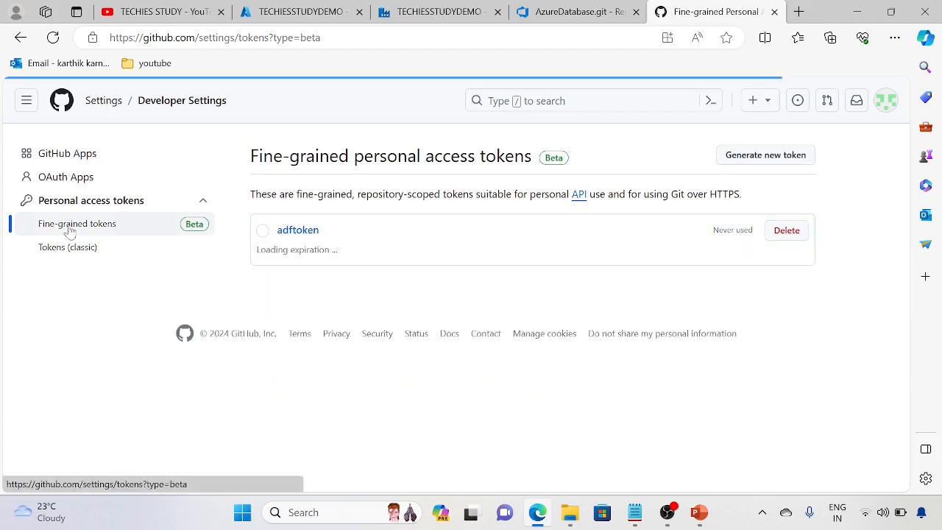
left_click(295, 231)
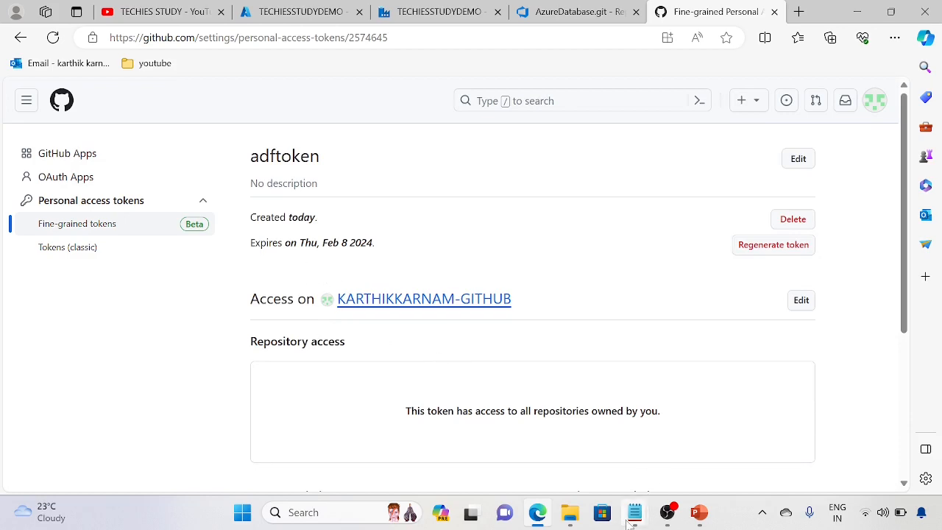
Switch to the youtube notes in Notepad and paste the copied access token on the empty line above "ADF token:".
left_click(541, 439)
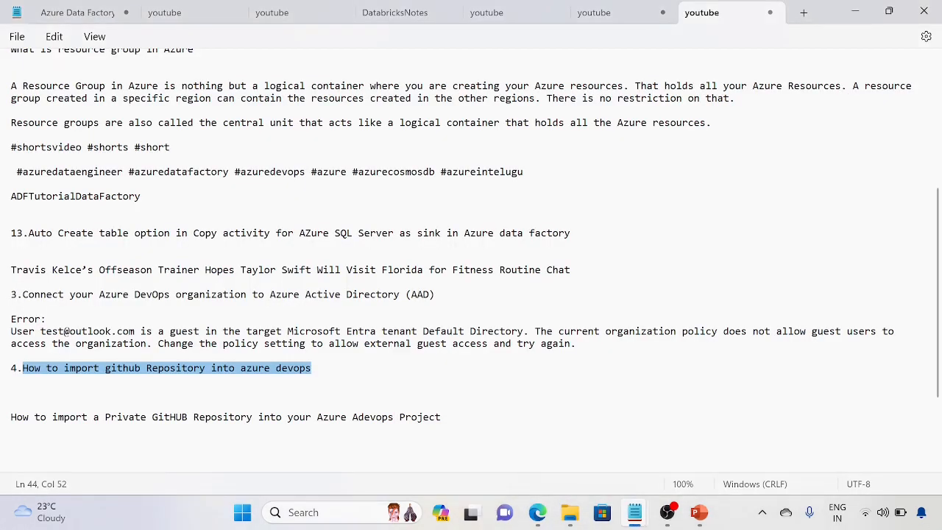
left_click(52, 318)
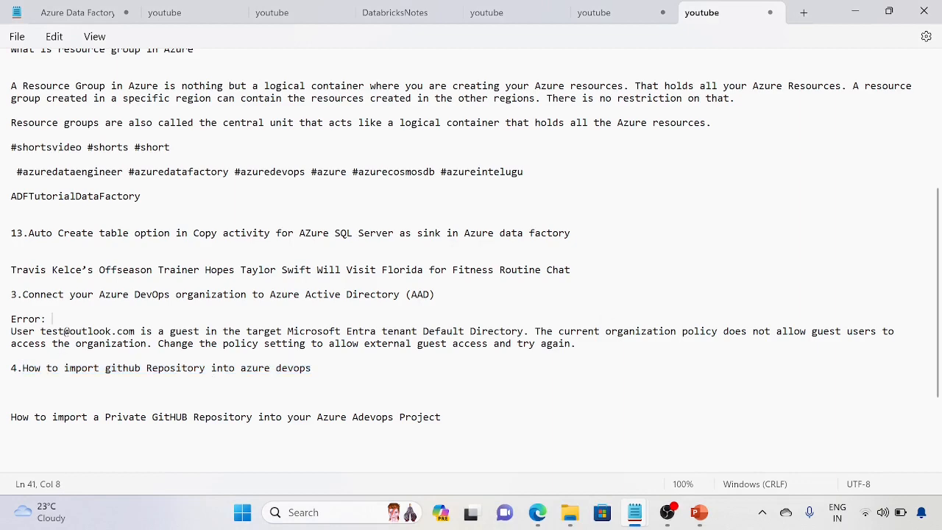
left_click_drag(939, 289, 940, 110)
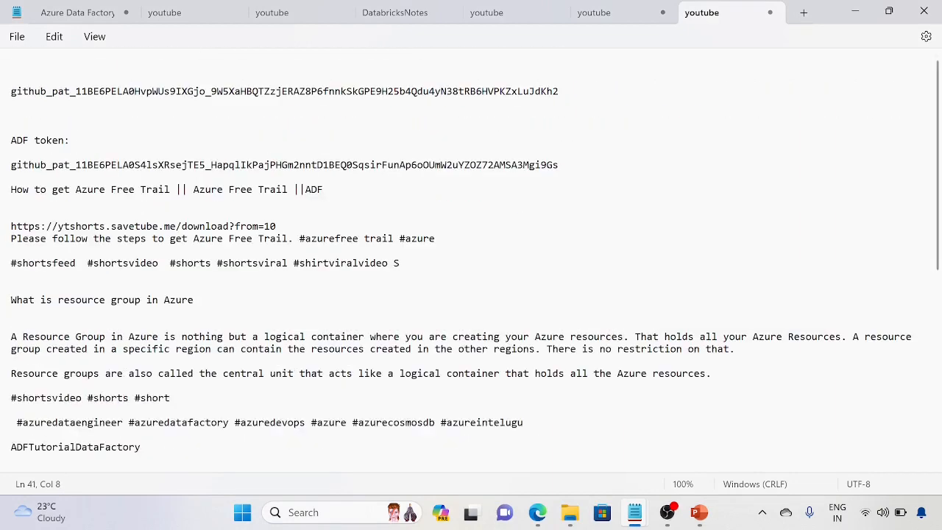
left_click(46, 118)
key("ctrl+v")
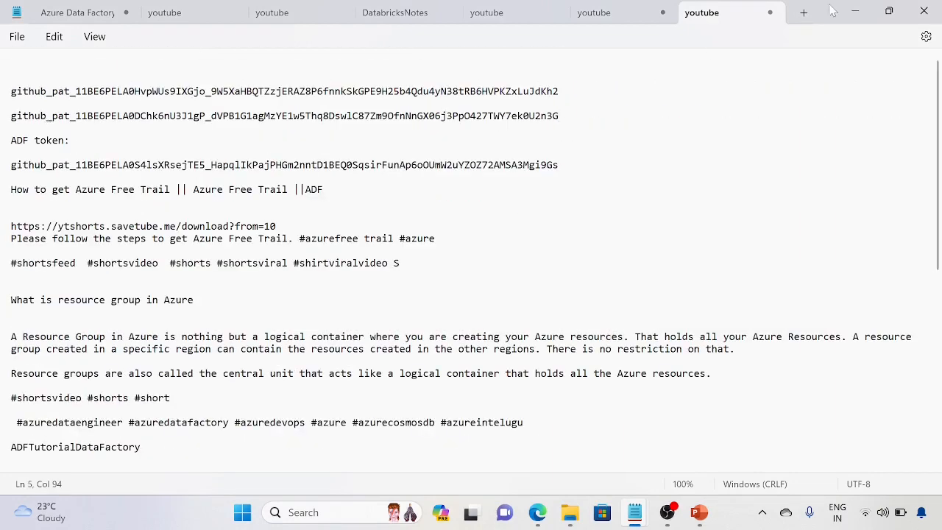
left_click(855, 12)
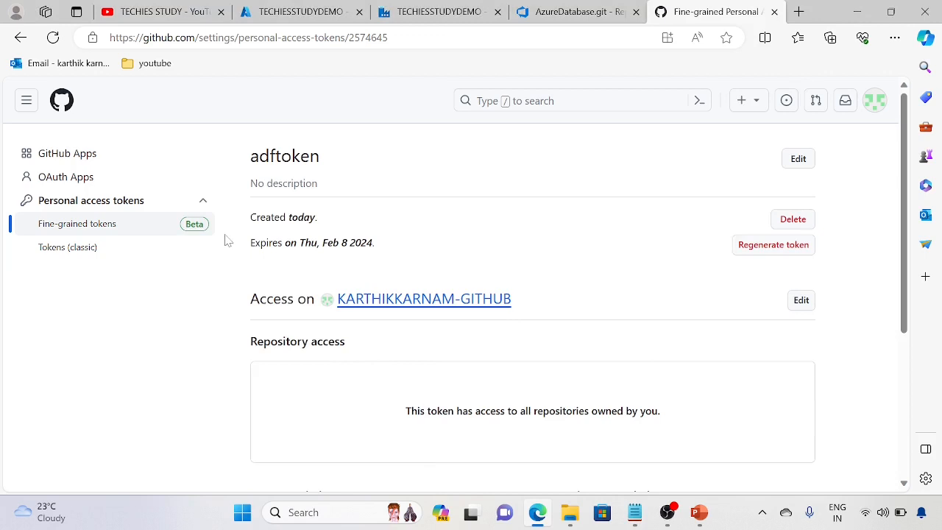
Return to Azure DevOps, cancel the pending Git repository import, and open the Database file in AzureDatabase.git.
left_click(582, 12)
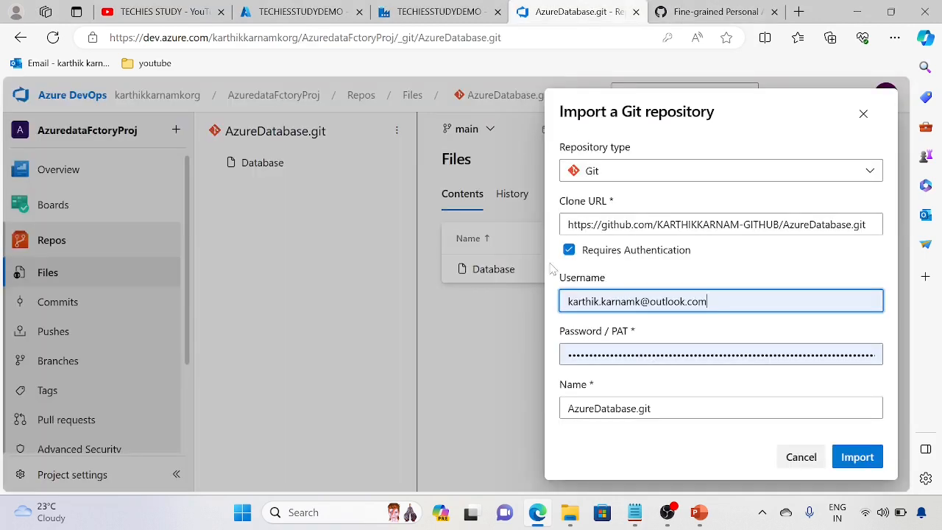
left_click(810, 462)
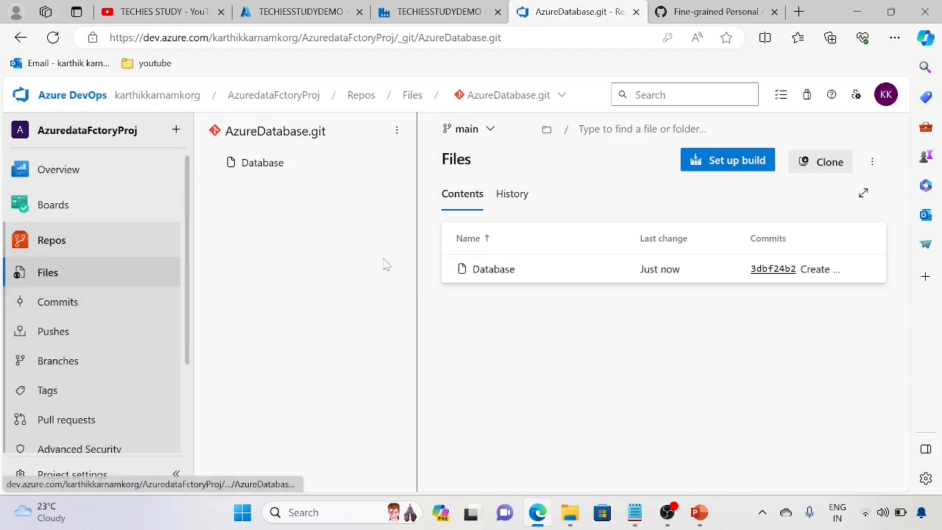
left_click(491, 270)
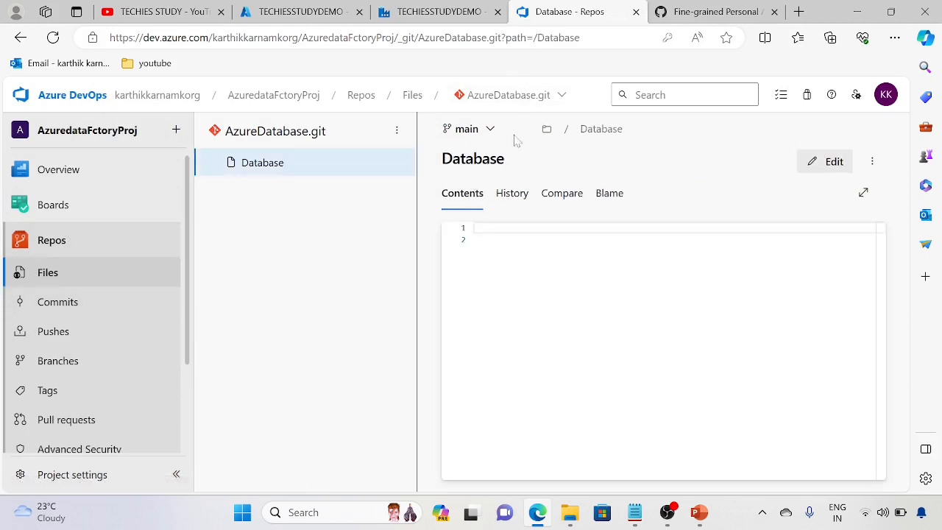
Switch to the AzureDataFactory.git repository and look over its root files and the pipeline folder's contents.
left_click(560, 96)
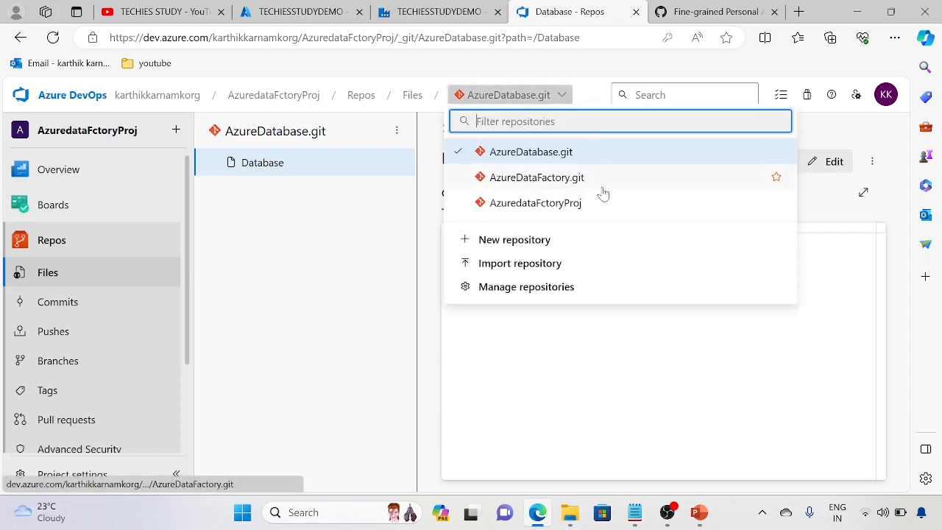
left_click(523, 181)
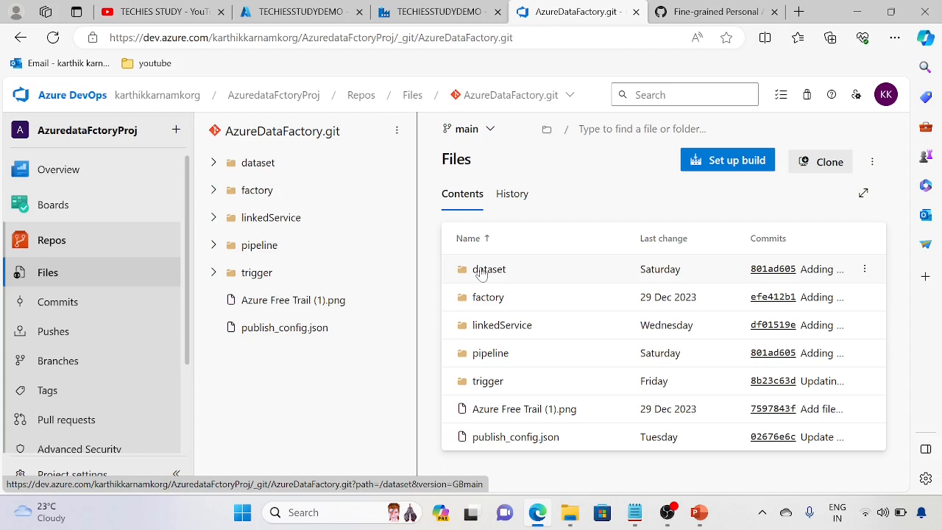
left_click(499, 354)
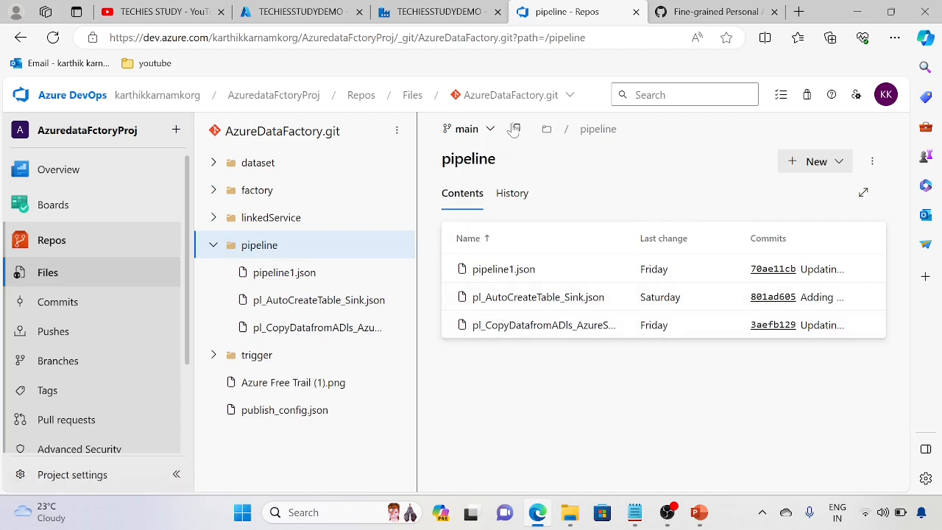
left_click(413, 97)
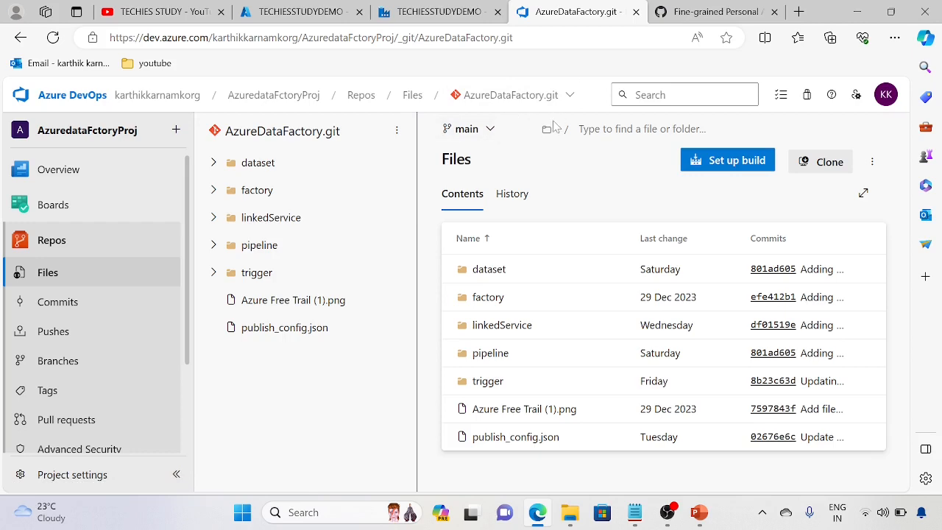
Switch to Azure Data Factory and disconnect its Git repository, confirming with the factory name TECHIESSTUDYDEMO.
left_click(435, 9)
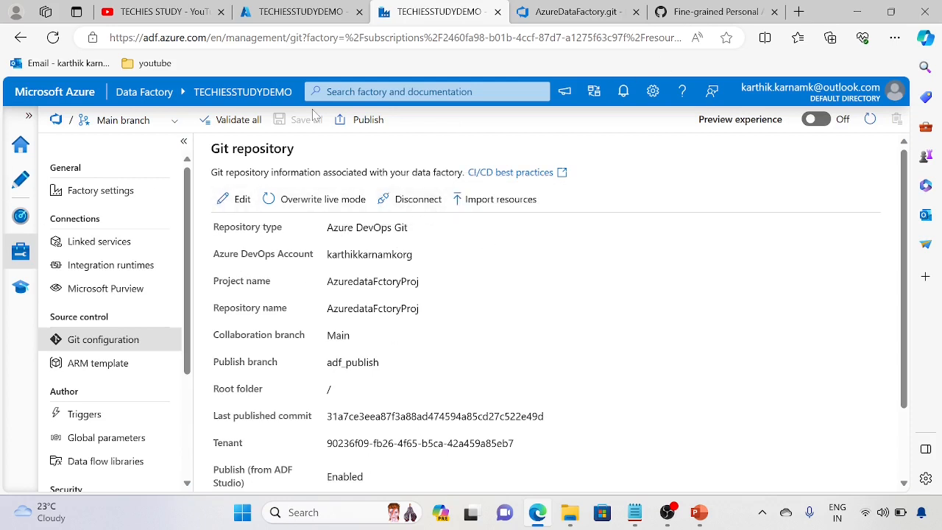
left_click(410, 198)
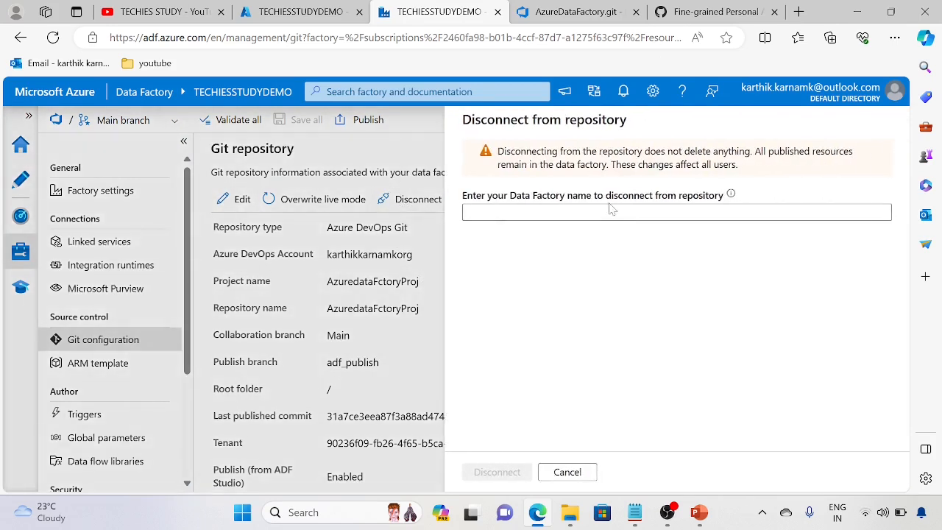
double_click(244, 92)
left_click(515, 212)
key("ctrl+v")
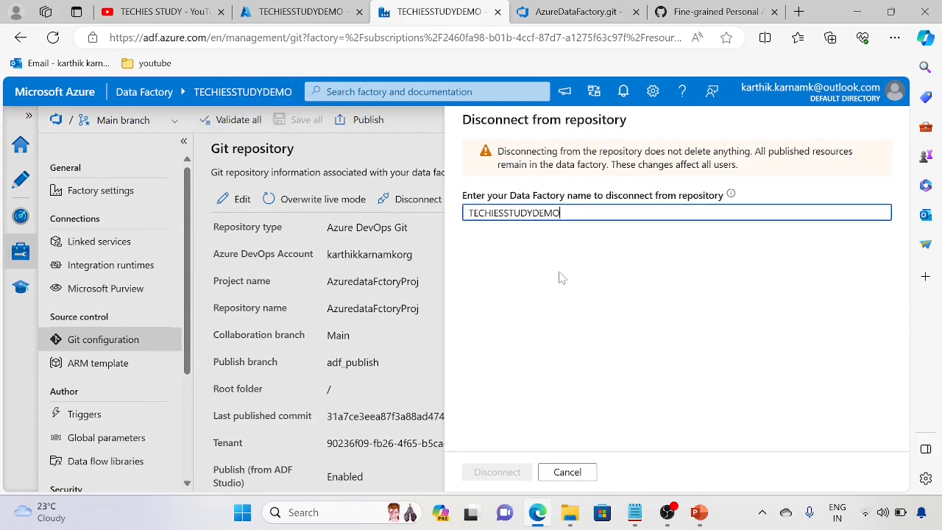
left_click(497, 472)
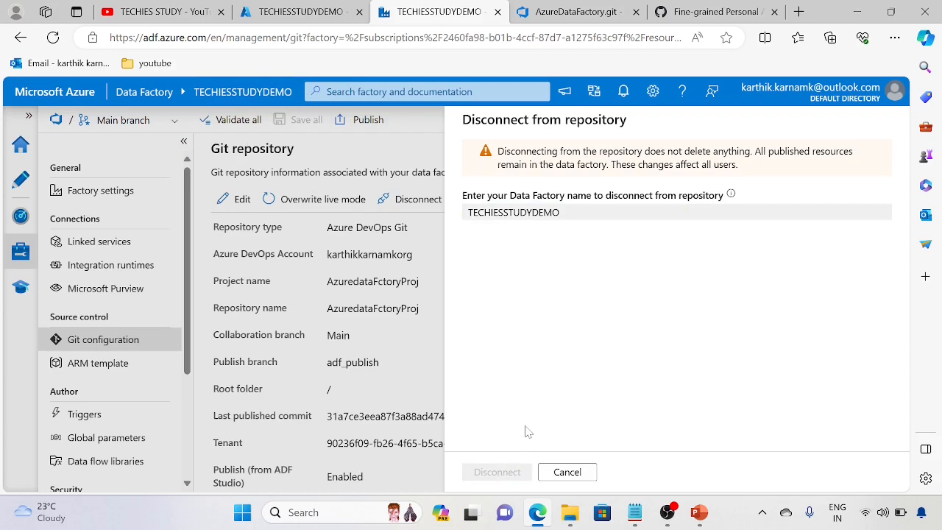
left_click(578, 12)
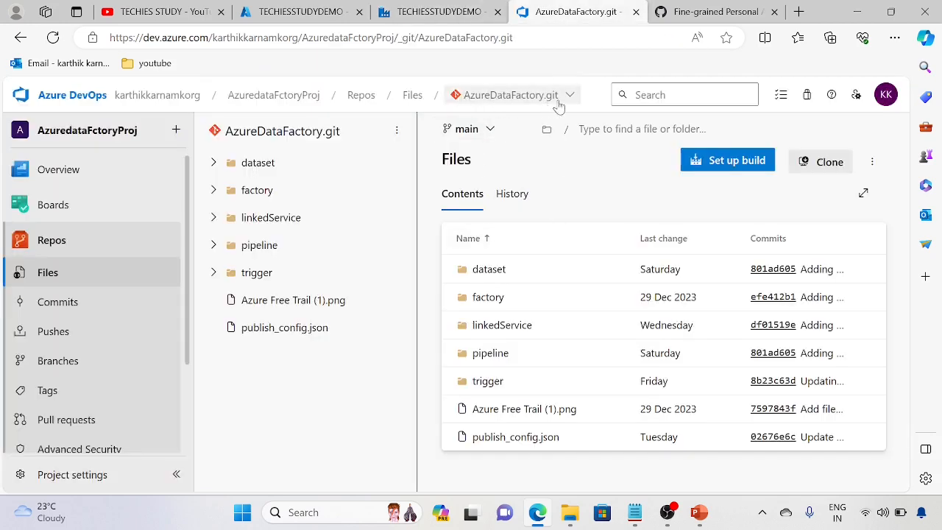
left_click(441, 11)
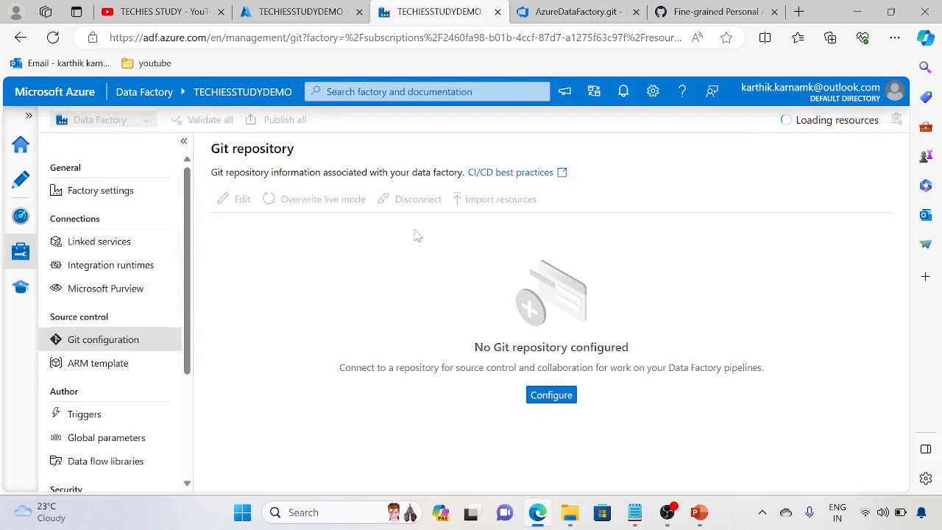
Start a new repository configuration of type Azure DevOps Git, keeping Cloud and Default Directory selected.
left_click(535, 396)
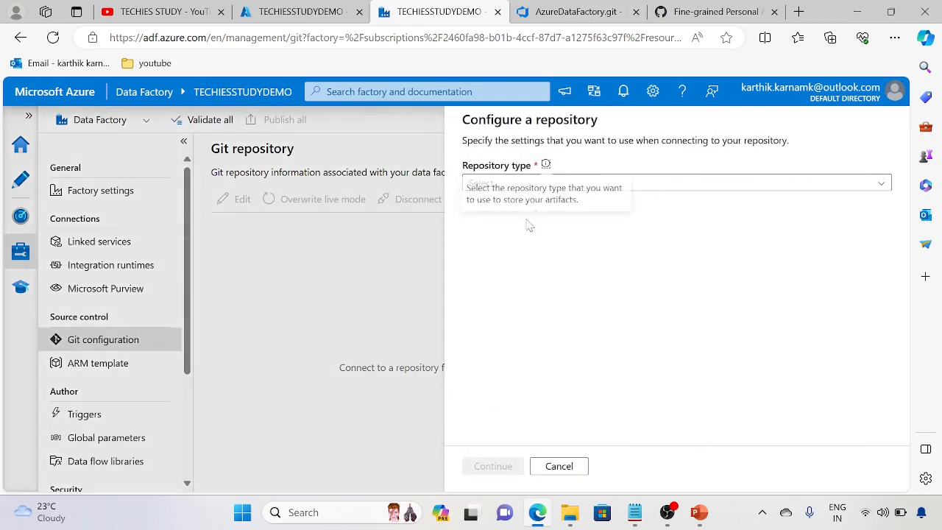
left_click(883, 185)
left_click(801, 203)
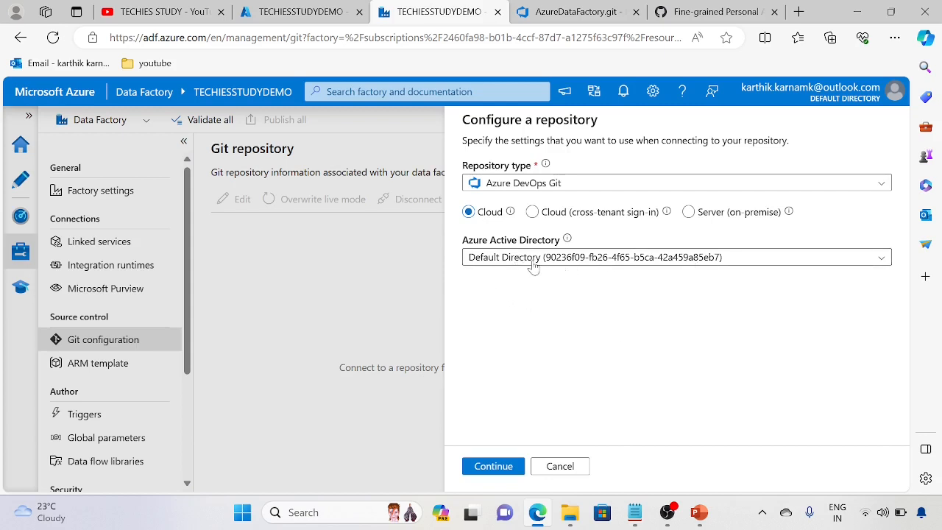
left_click(490, 469)
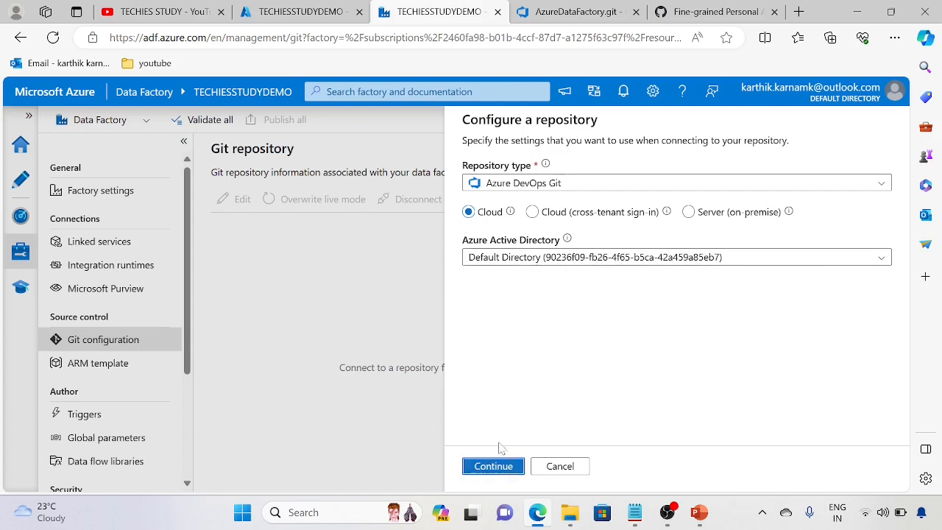
Select the listed Azure DevOps organization, the AzuredataFctoryProj project and the AzureDataFactory.git repository.
left_click(880, 243)
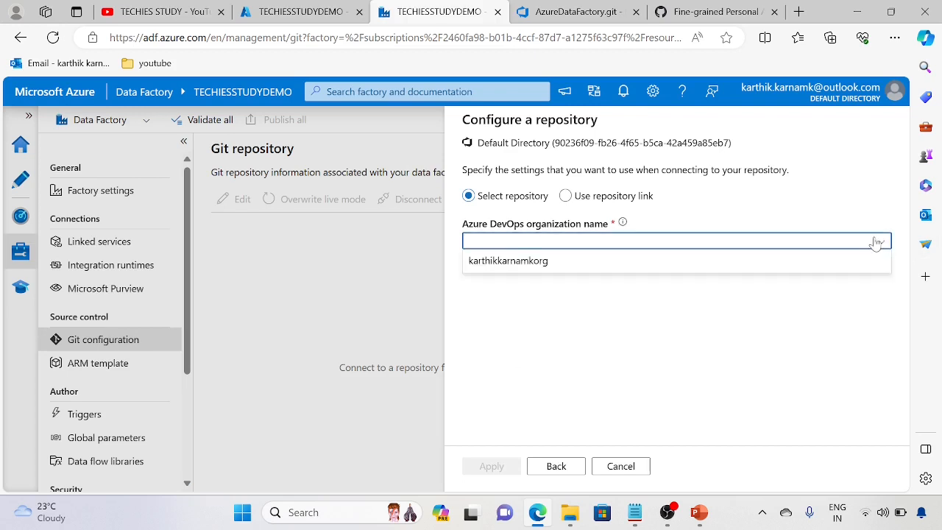
left_click(537, 262)
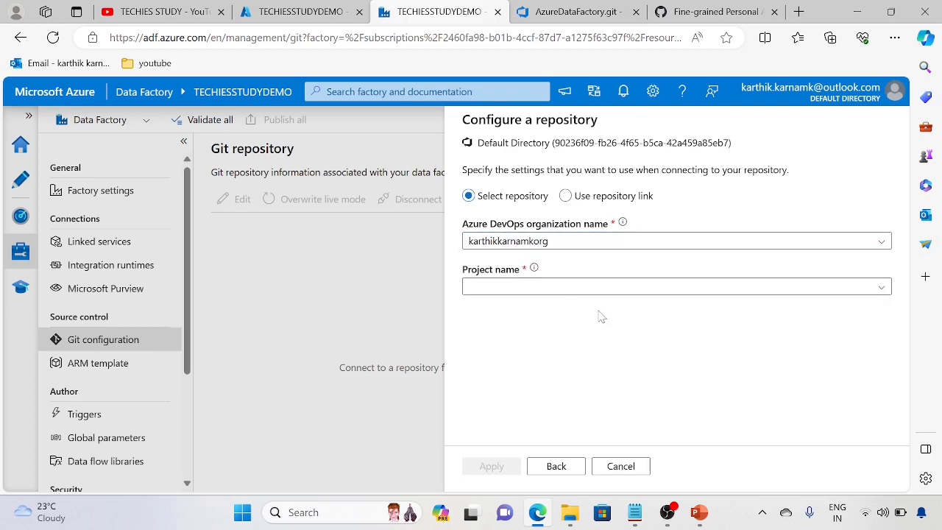
left_click(880, 289)
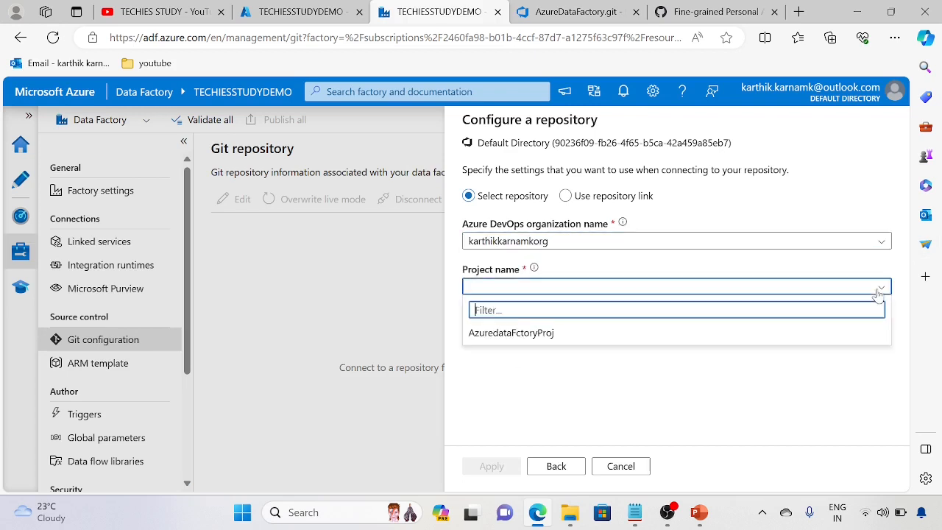
left_click(519, 336)
left_click(886, 333)
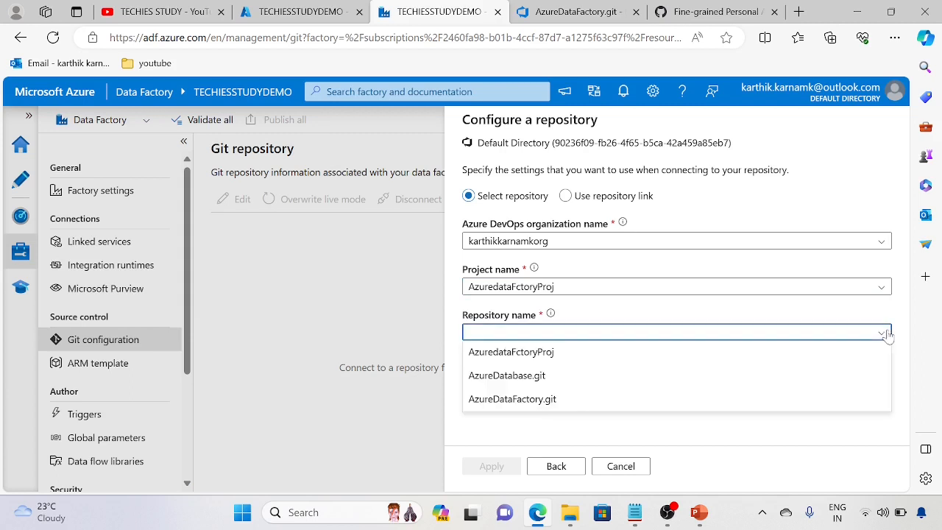
left_click(538, 404)
Set the repository's collaboration branch to main.
scroll(699, 344, "down", 2)
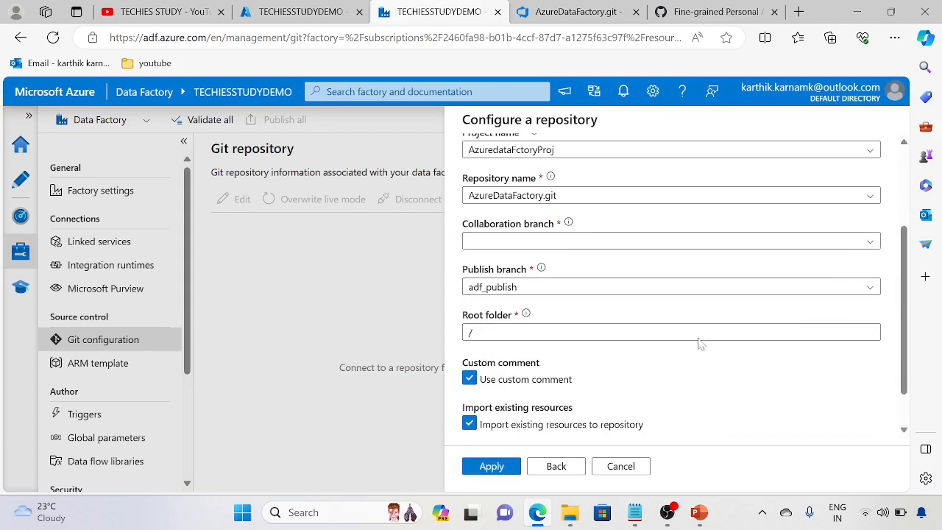
left_click(868, 241)
left_click(581, 282)
scroll(578, 288, "down", 1)
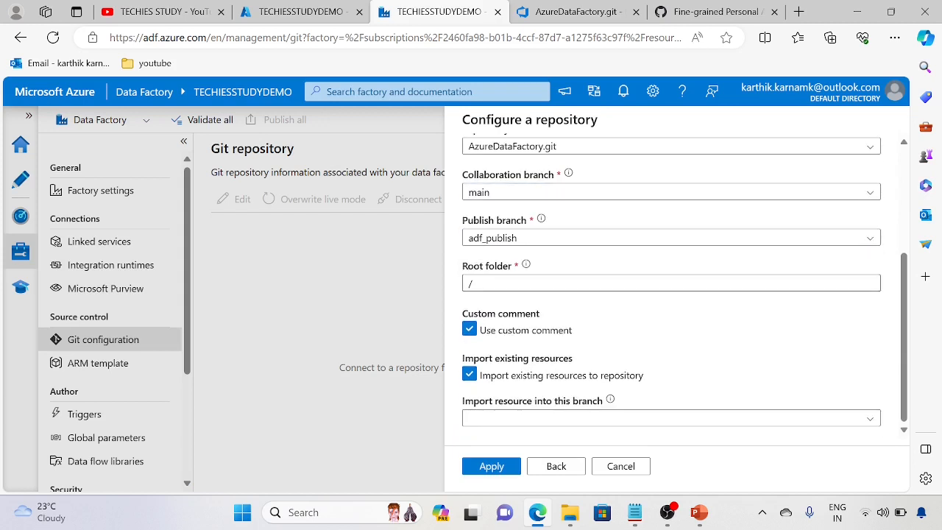
Turn off importing existing resources to the repository, apply the Git configuration and dismiss the notification.
left_click(470, 374)
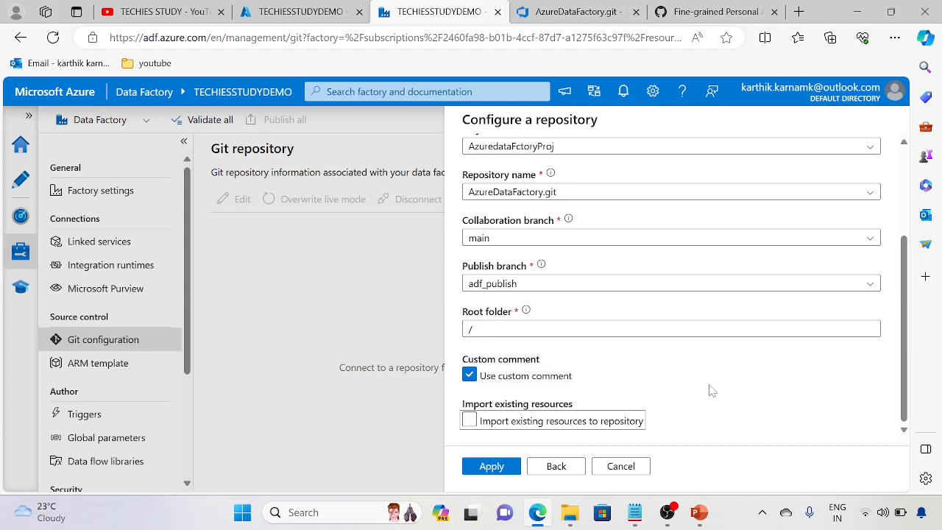
scroll(713, 392, "up", 3)
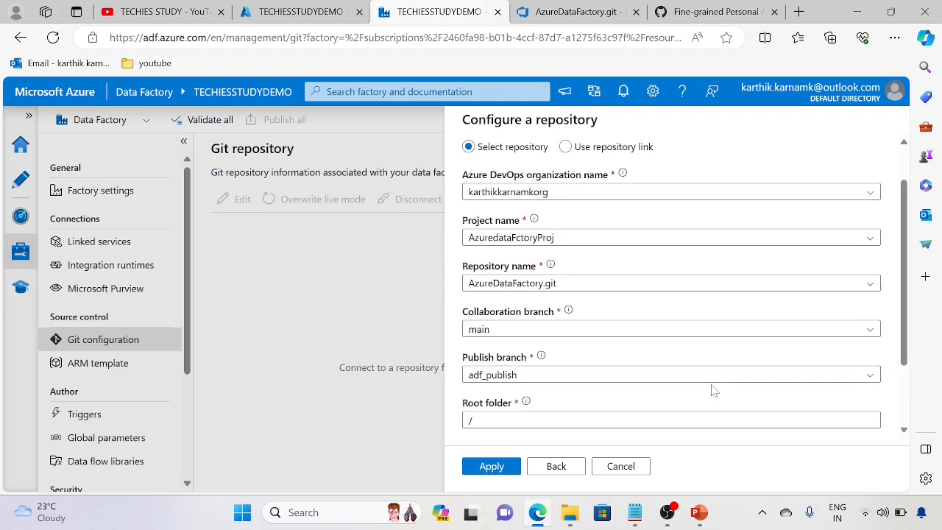
scroll(714, 386, "down", 3)
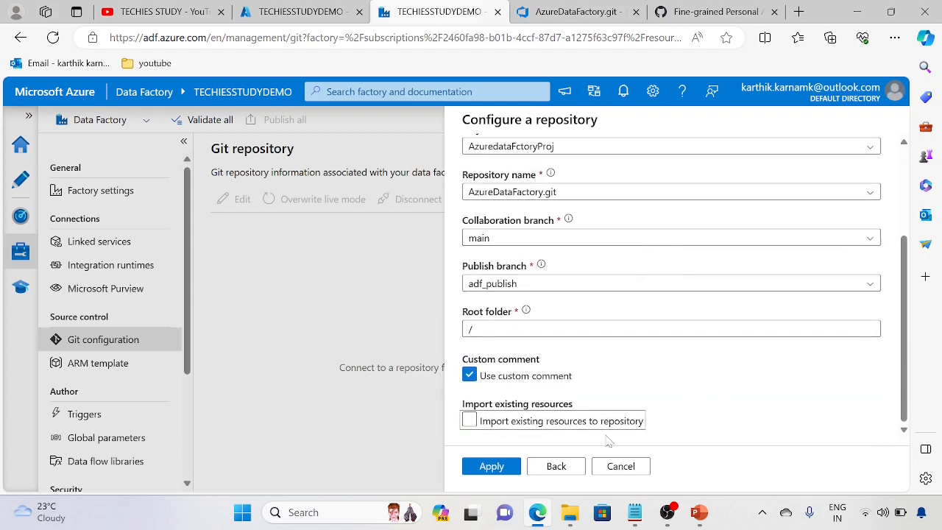
left_click(505, 470)
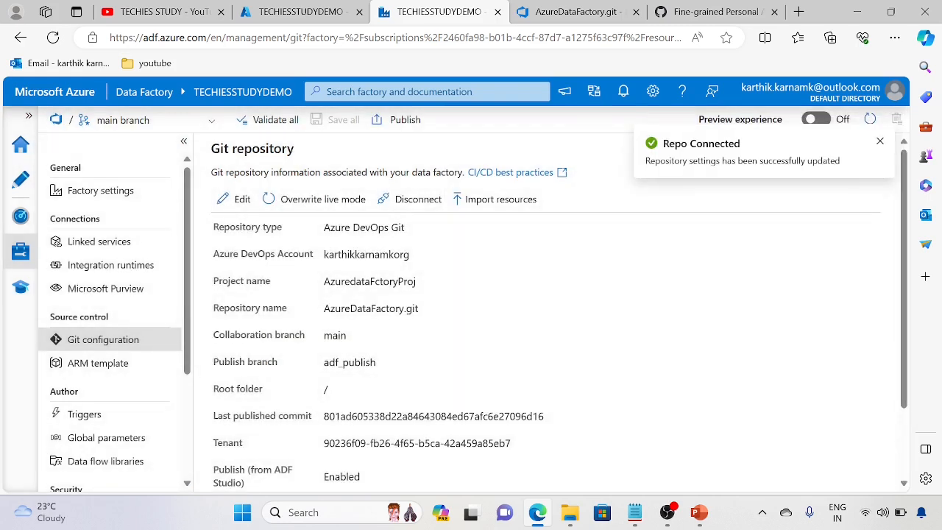
left_click(879, 143)
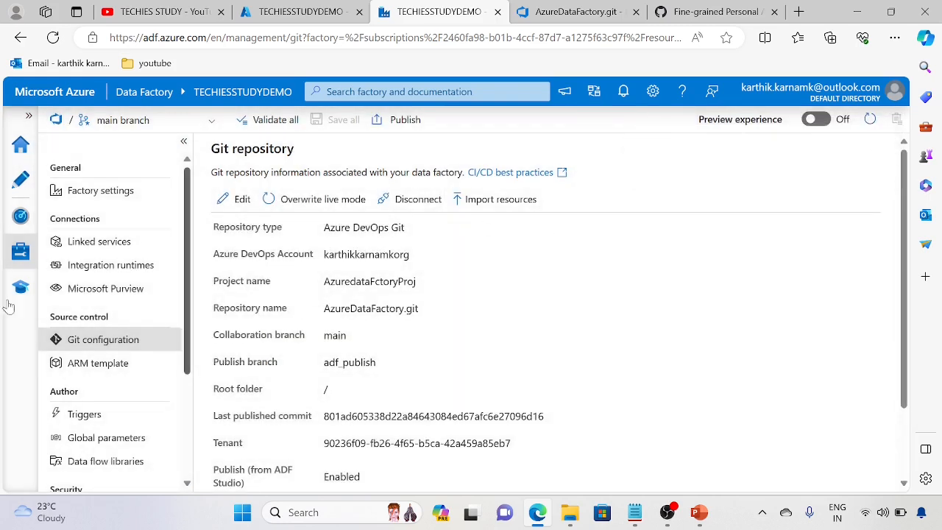
Review the factory's pipelines, datasets and change data capture resources in the authoring area, briefly opening and closing the pl_AutoCreateTable_Sink pipeline.
left_click(29, 189)
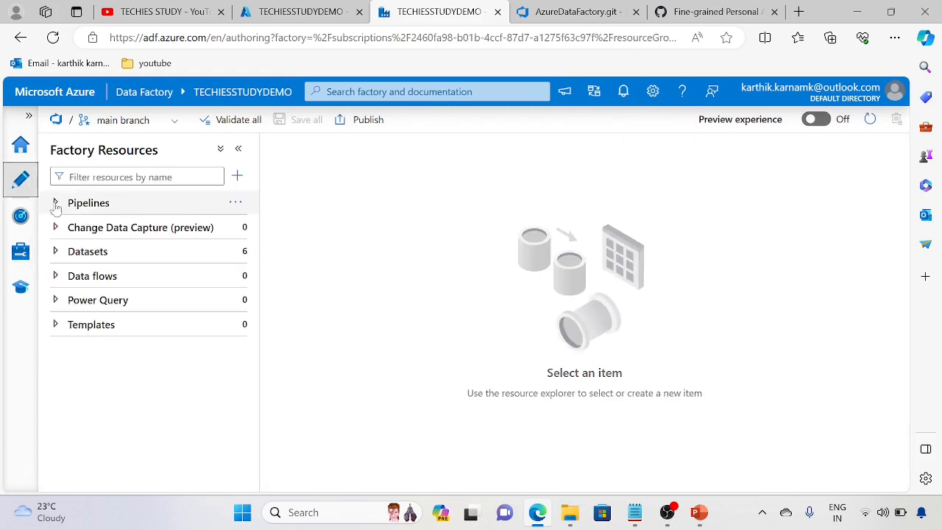
left_click(55, 206)
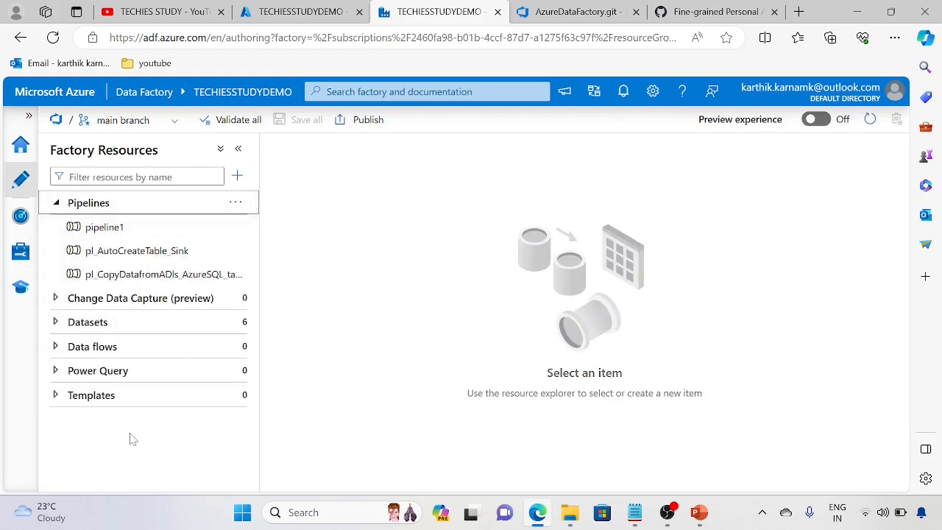
left_click(57, 322)
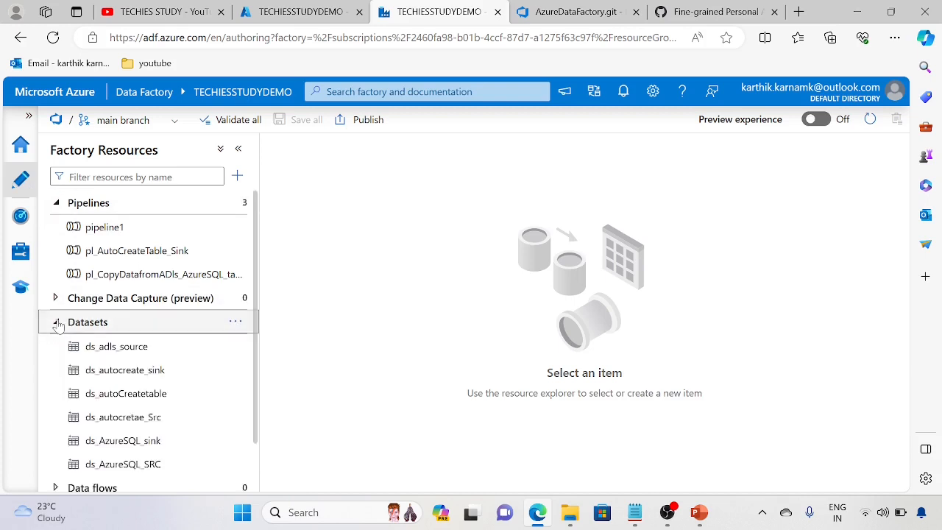
left_click(57, 322)
left_click(56, 298)
left_click(107, 254)
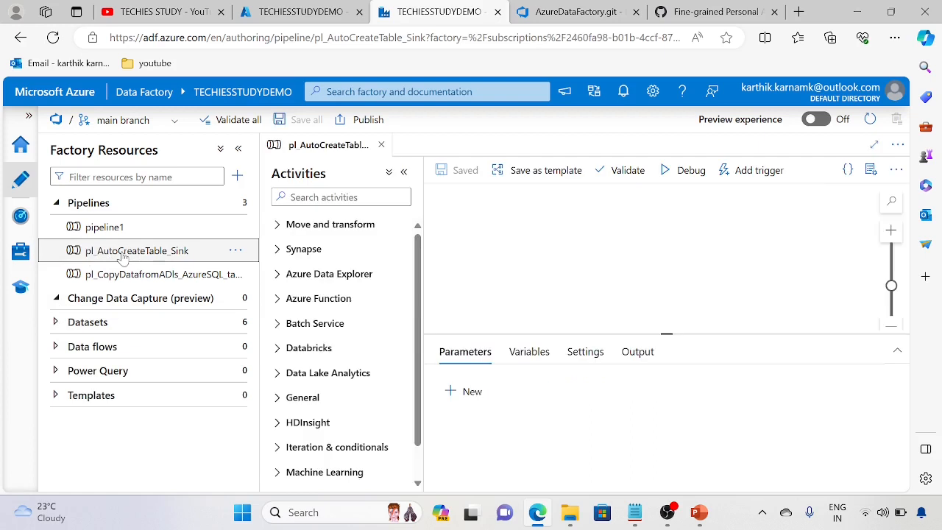
left_click(381, 146)
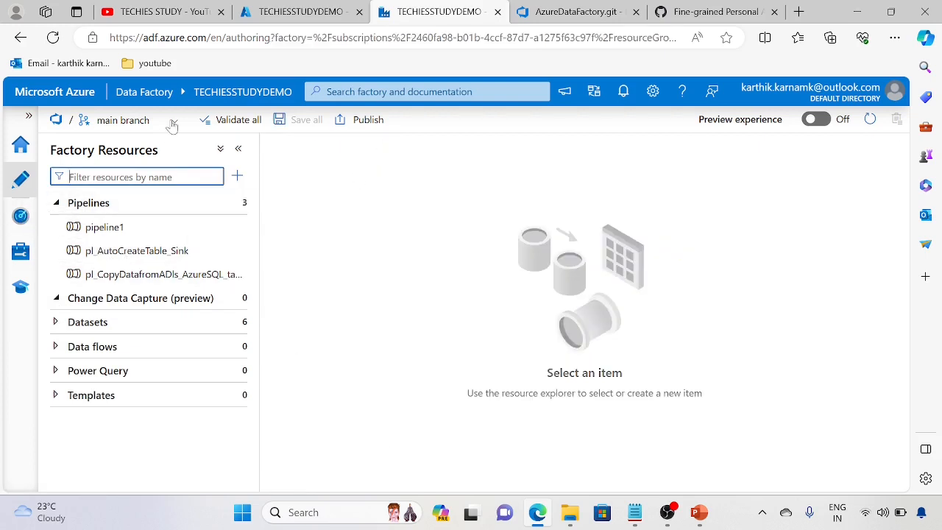